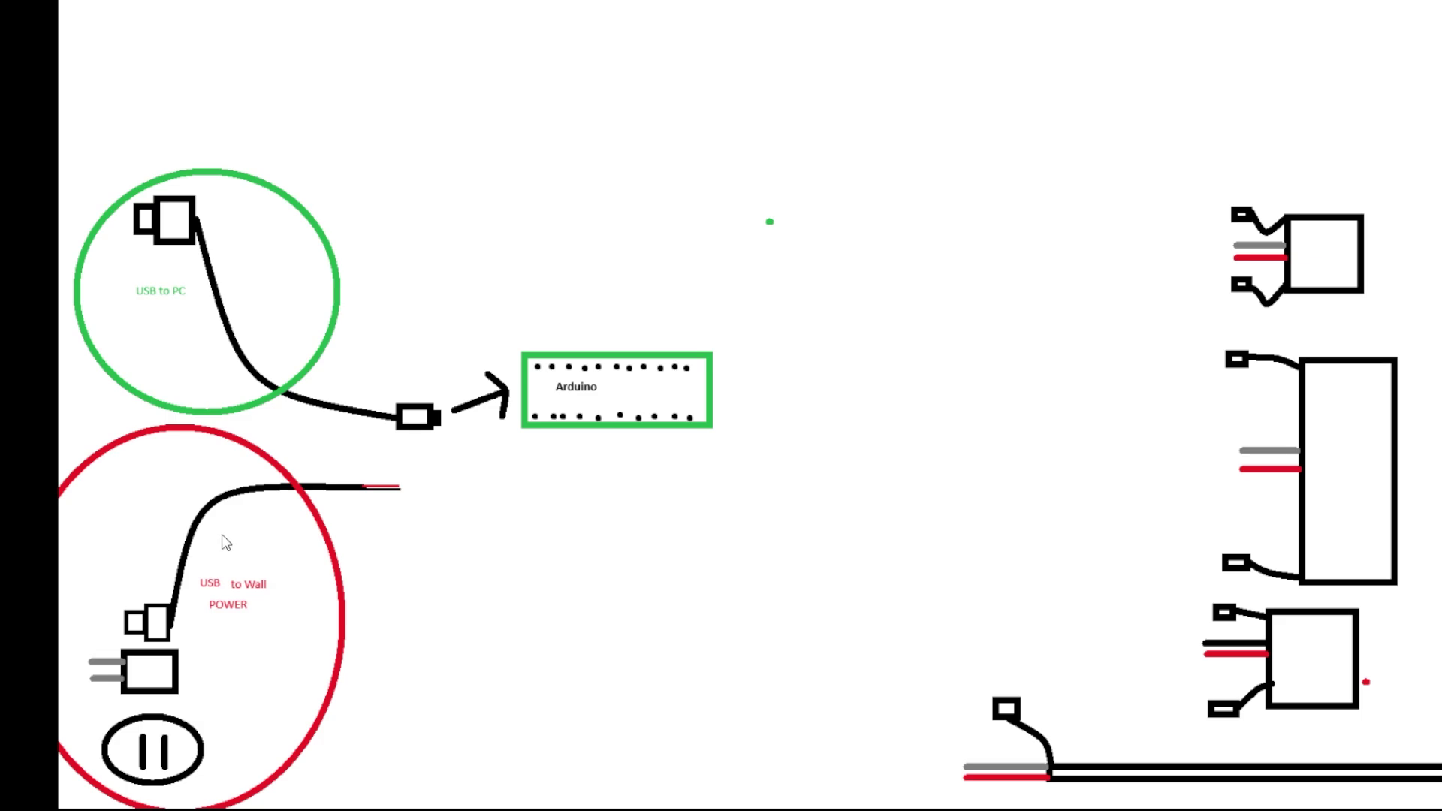
- Bring up the Step 2 Power Supply diagram with red and grey power wires to each strip
mouse_move(976, 809)
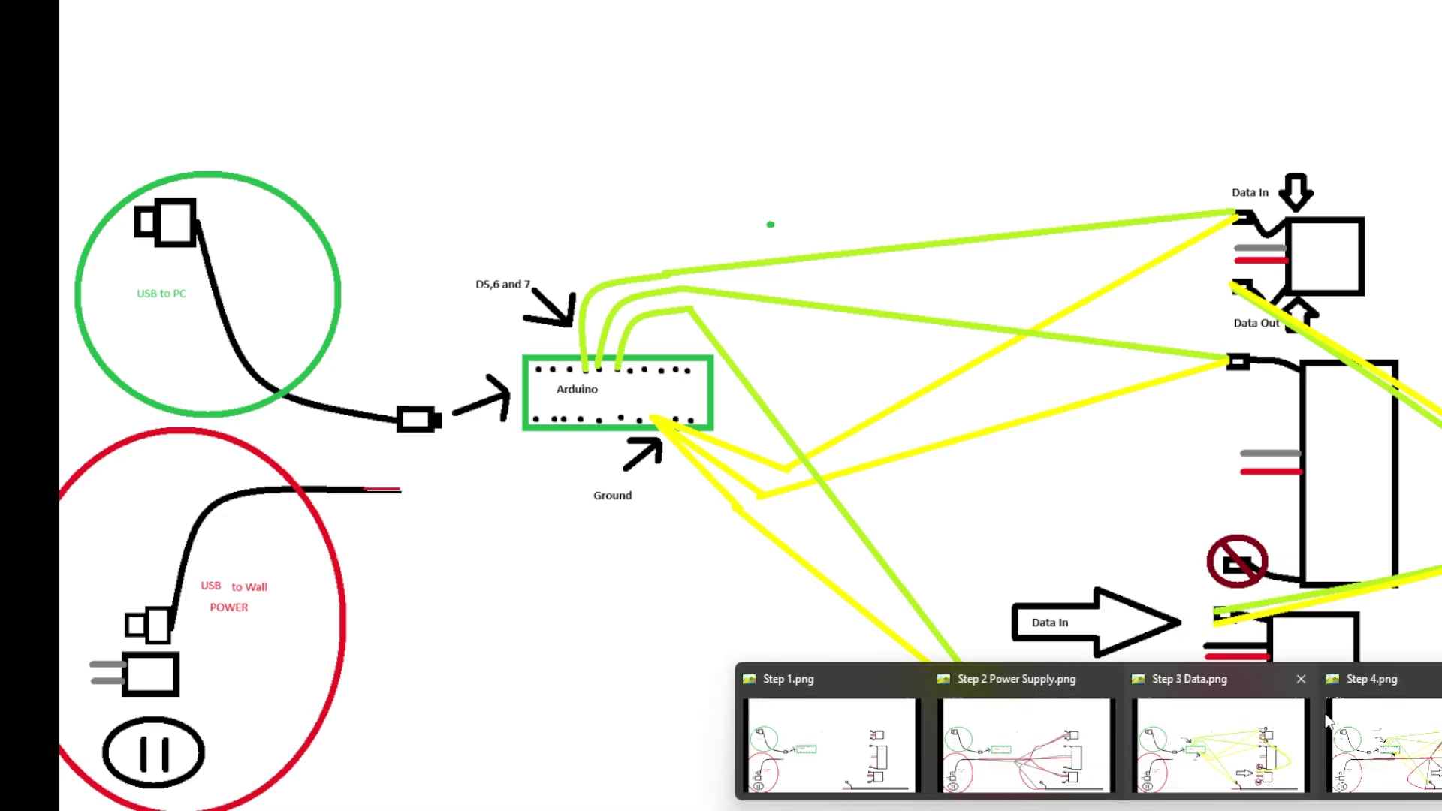
- Advance to Step 4, the combined power and data diagram with the one-pin-per-255-LEDs note
key(Right)
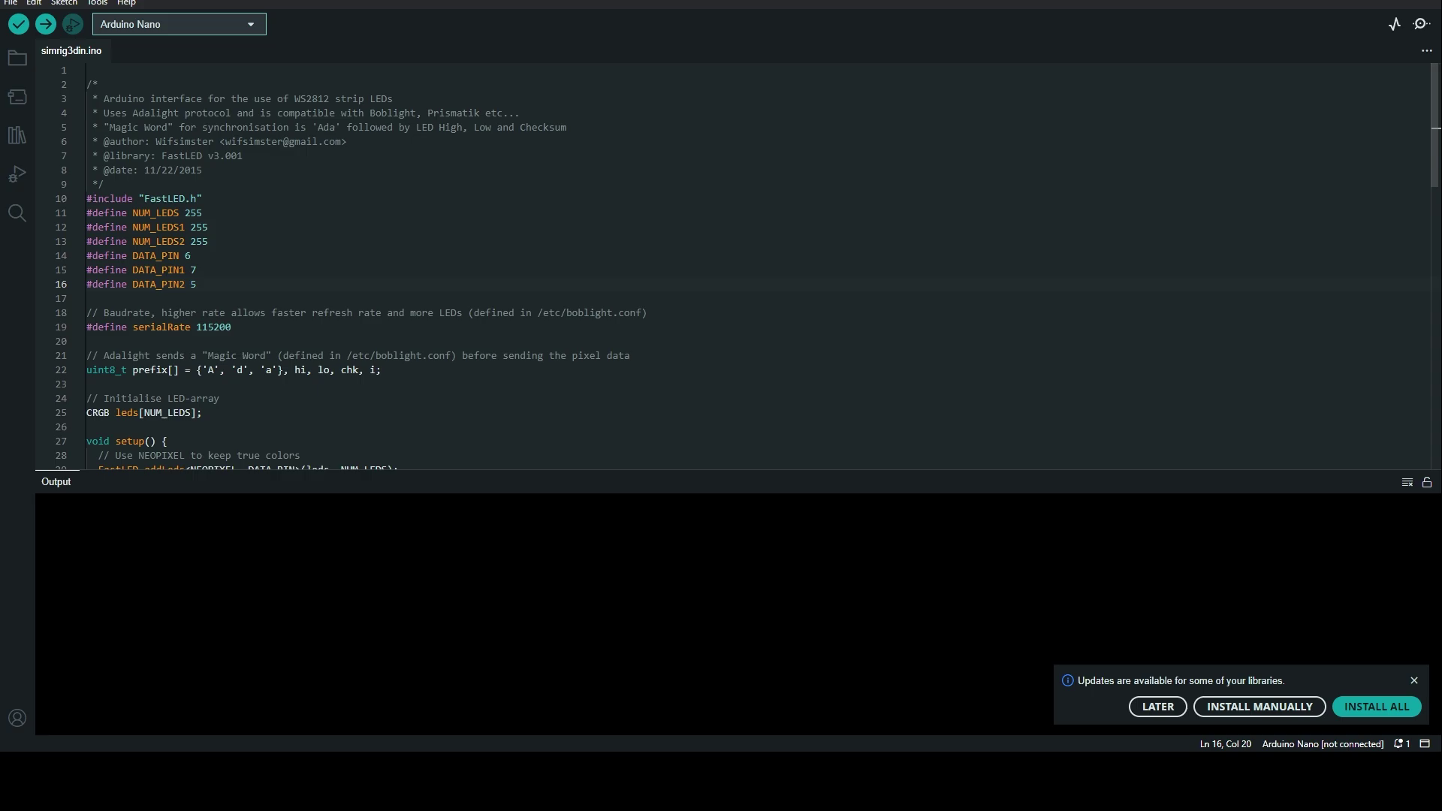
- Highlight the NUM_LEDS, NUM_LEDS1 and NUM_LEDS2 defines of 255 LEDs each in simrig3din.ino
drag(204, 213, 76, 214)
drag(225, 238, 85, 227)
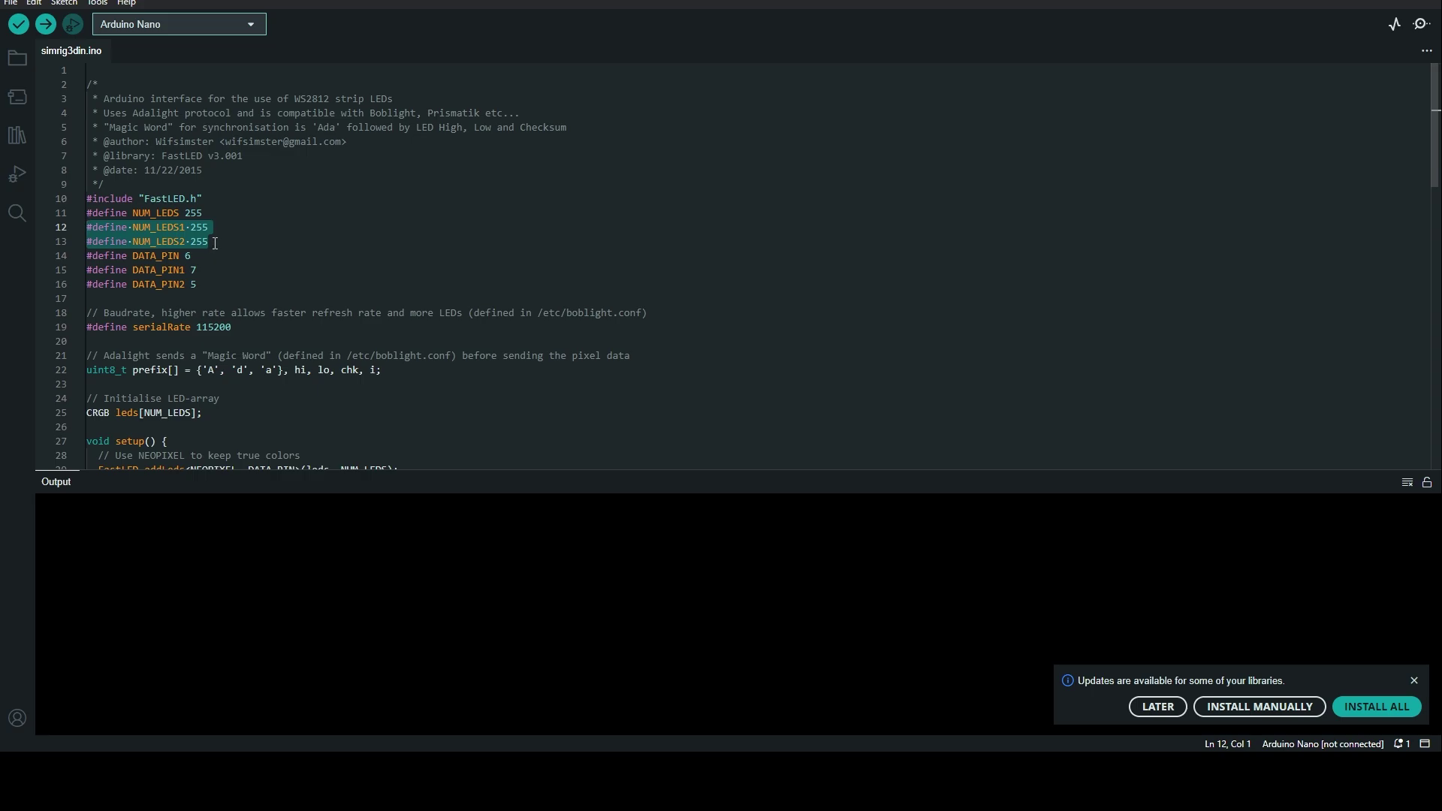
click(218, 270)
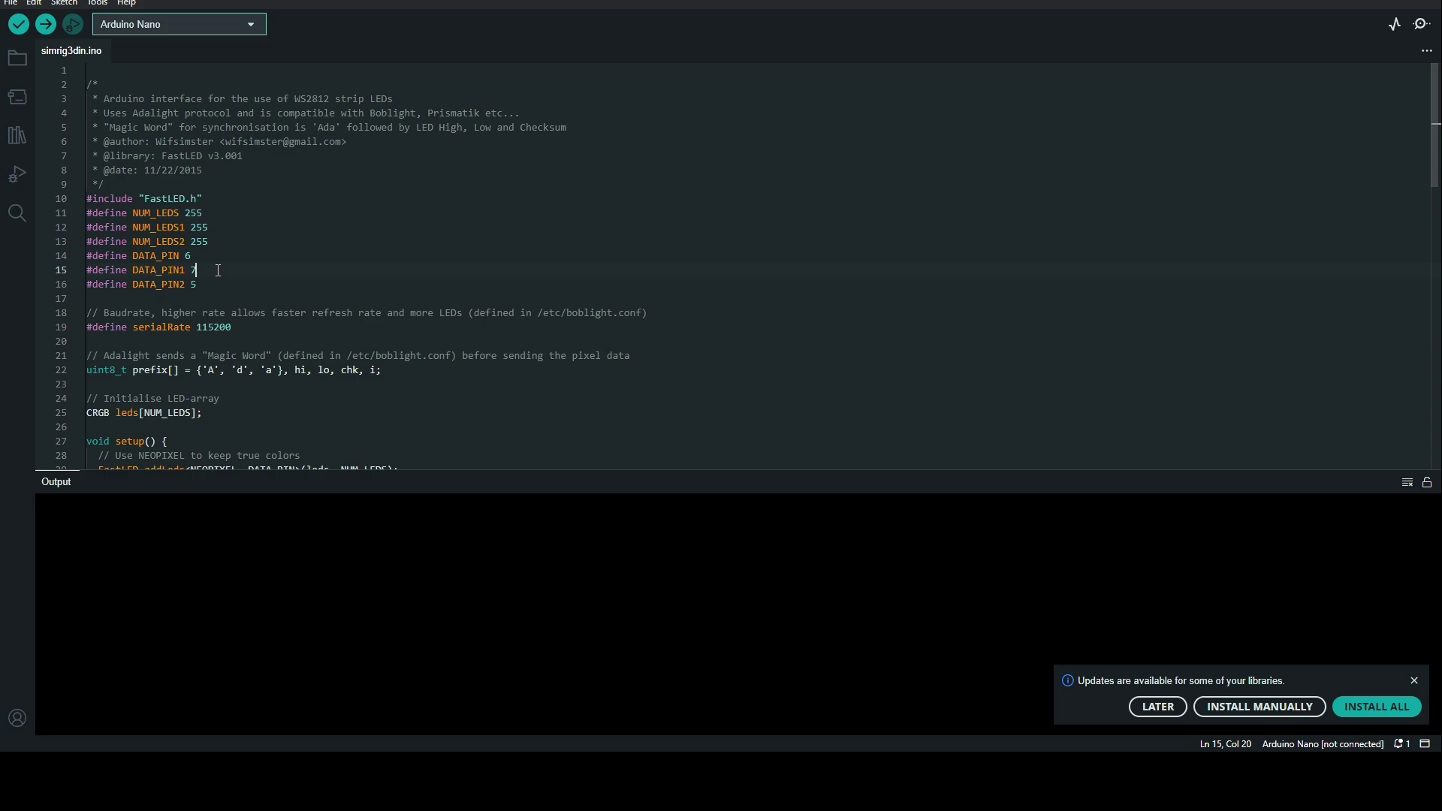
drag(223, 285, 85, 256)
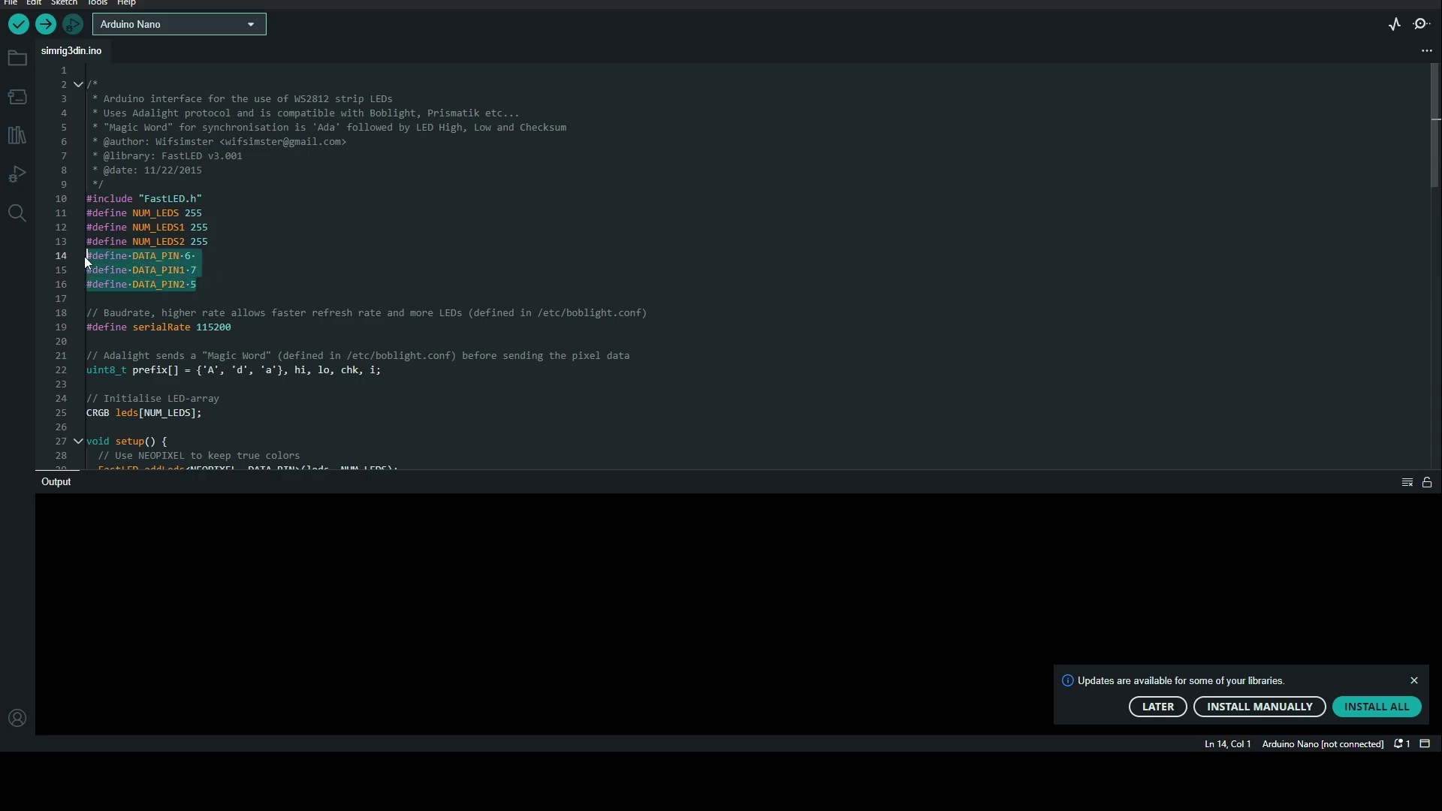
click(219, 285)
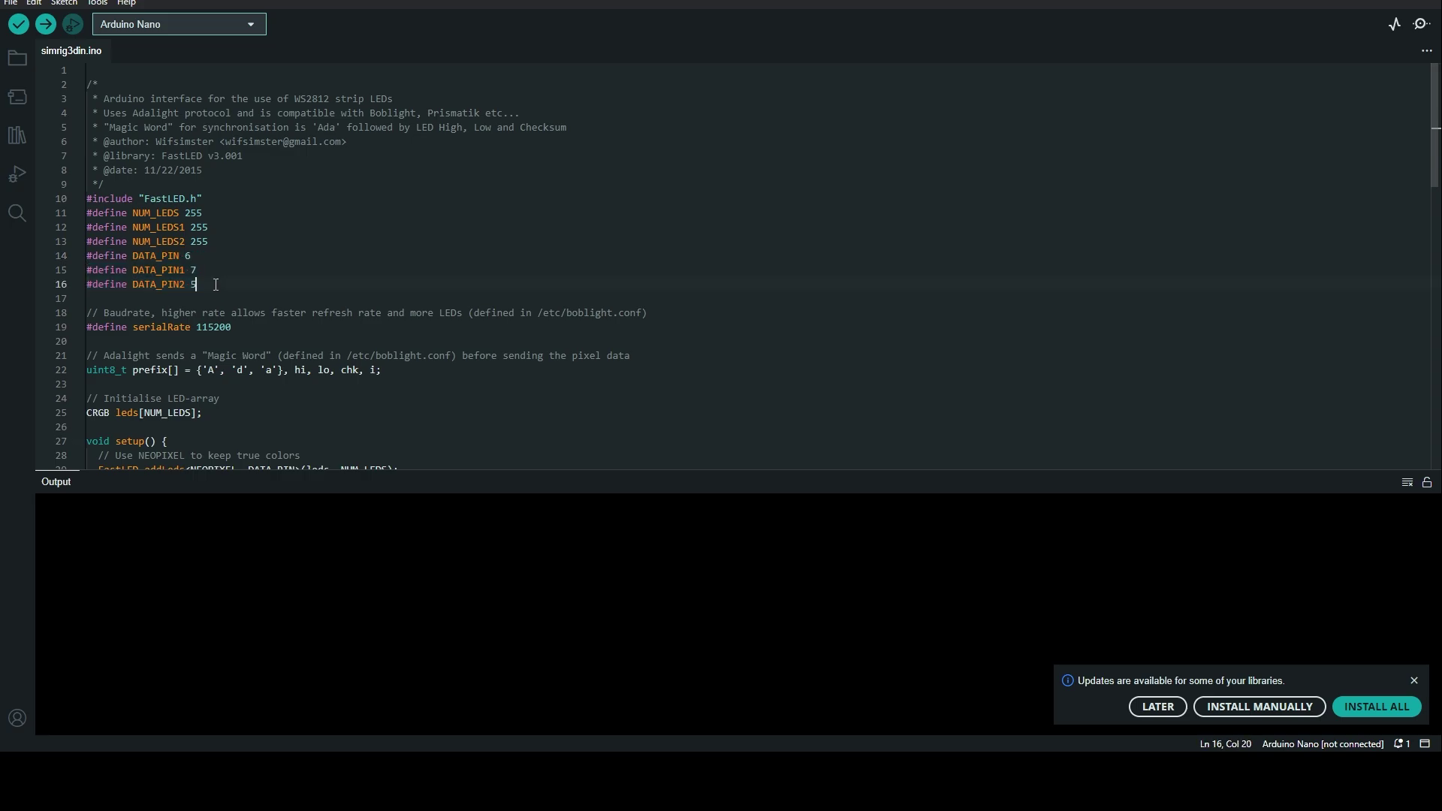
drag(219, 285, 148, 286)
click(200, 285)
scroll(222, 330, down, 1)
scroll(221, 330, down, 3)
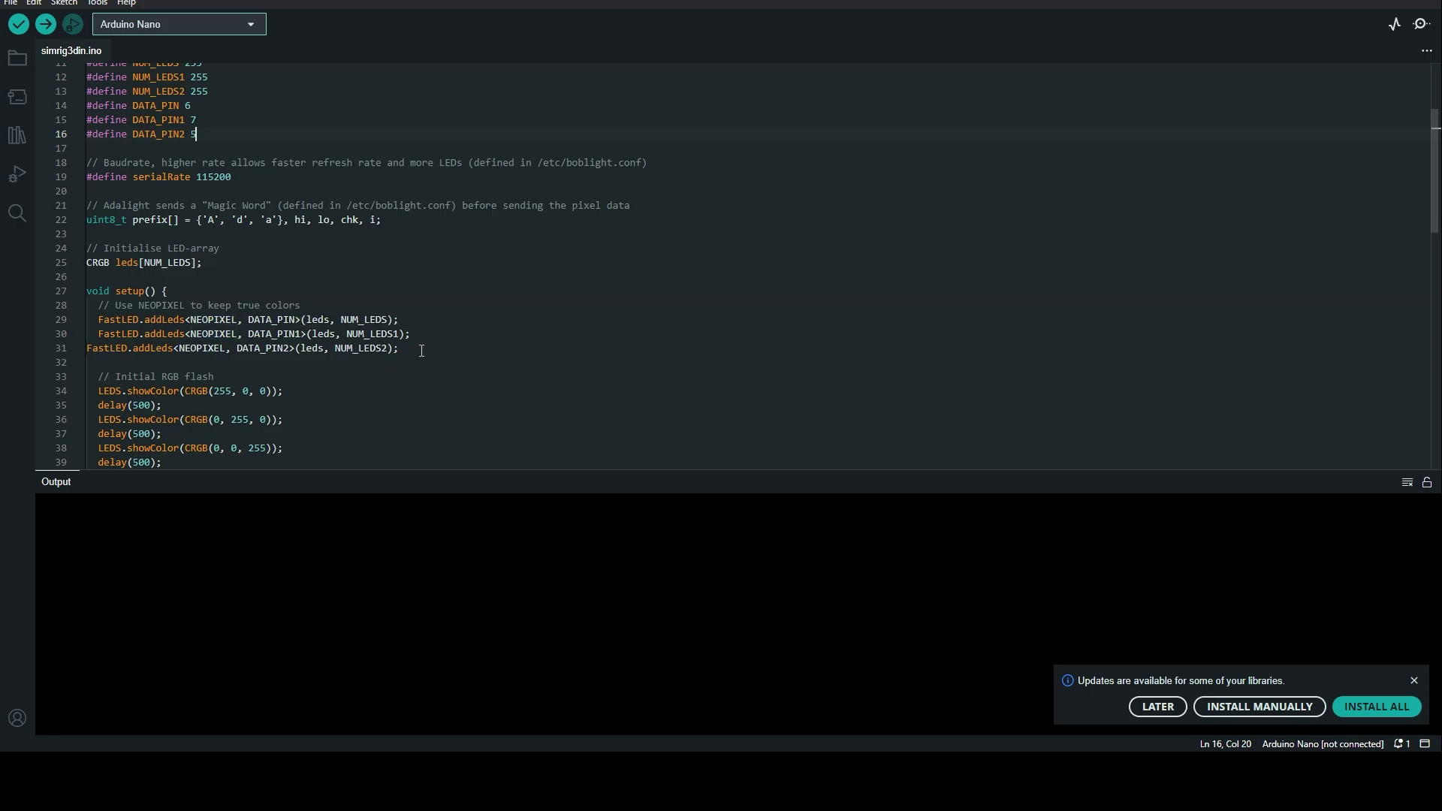
- Highlight the three FastLED.addLeds lines in setup, then scroll back to the sketch's top
drag(399, 349, 92, 320)
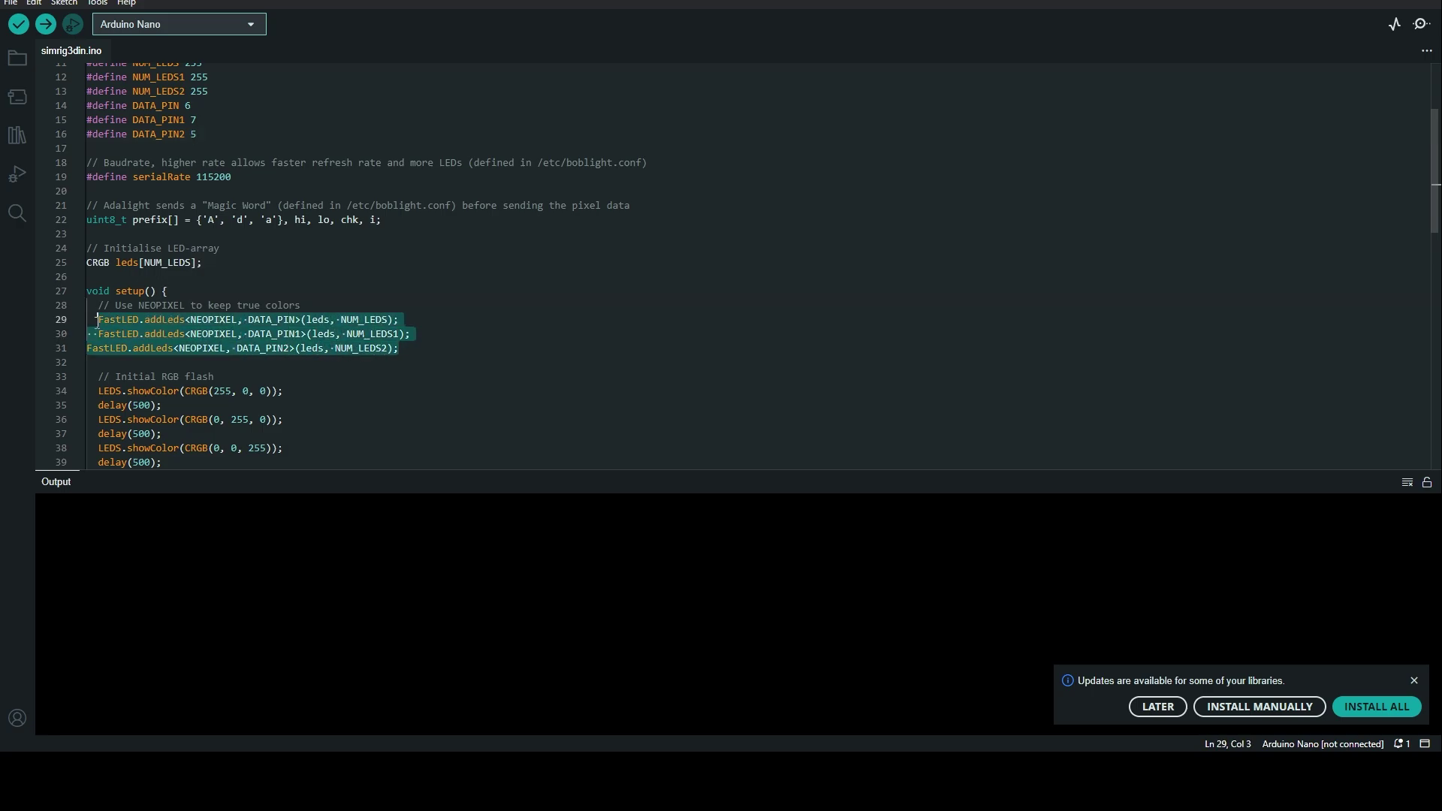
click(412, 349)
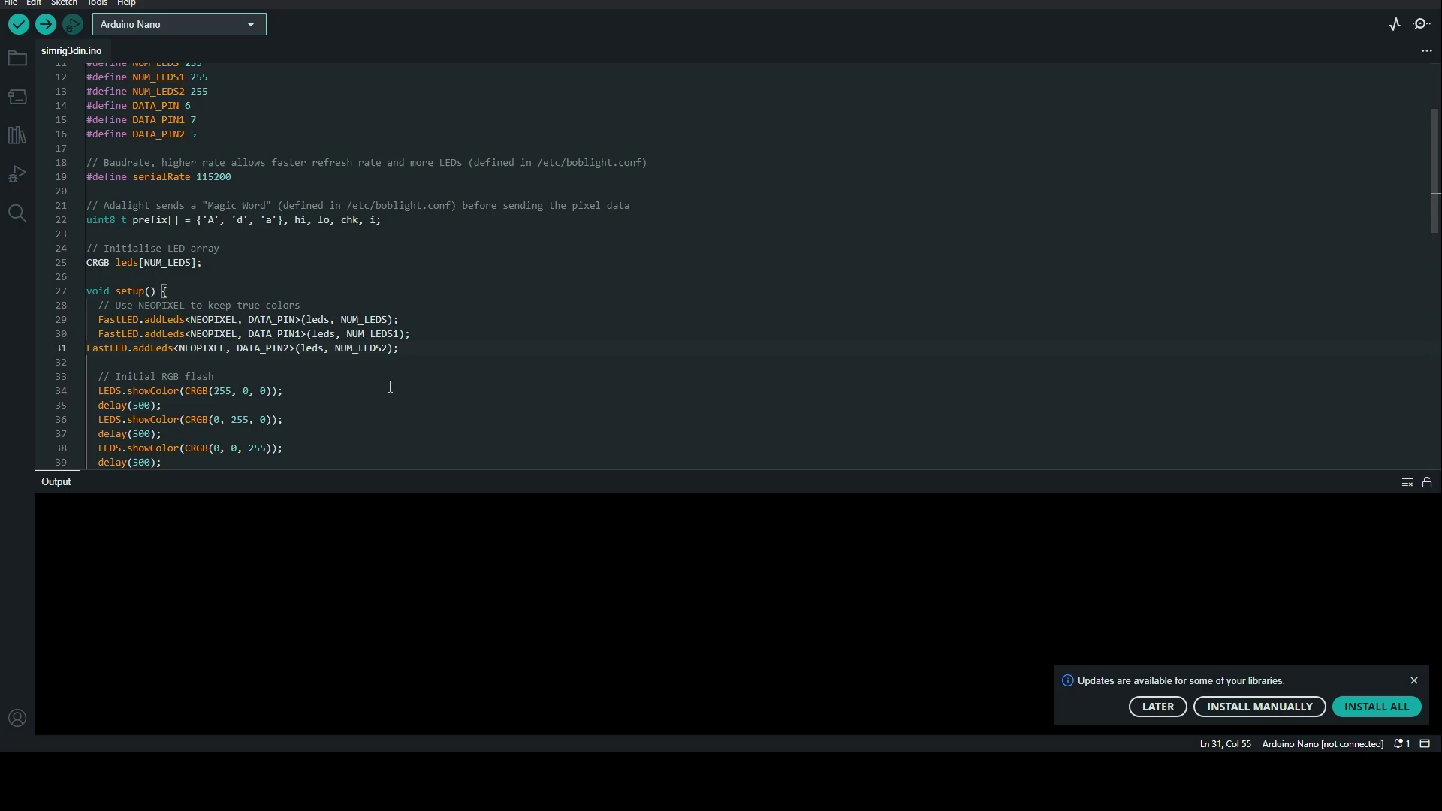
scroll(390, 402, down, 2)
scroll(383, 411, up, 1)
scroll(383, 411, up, 3)
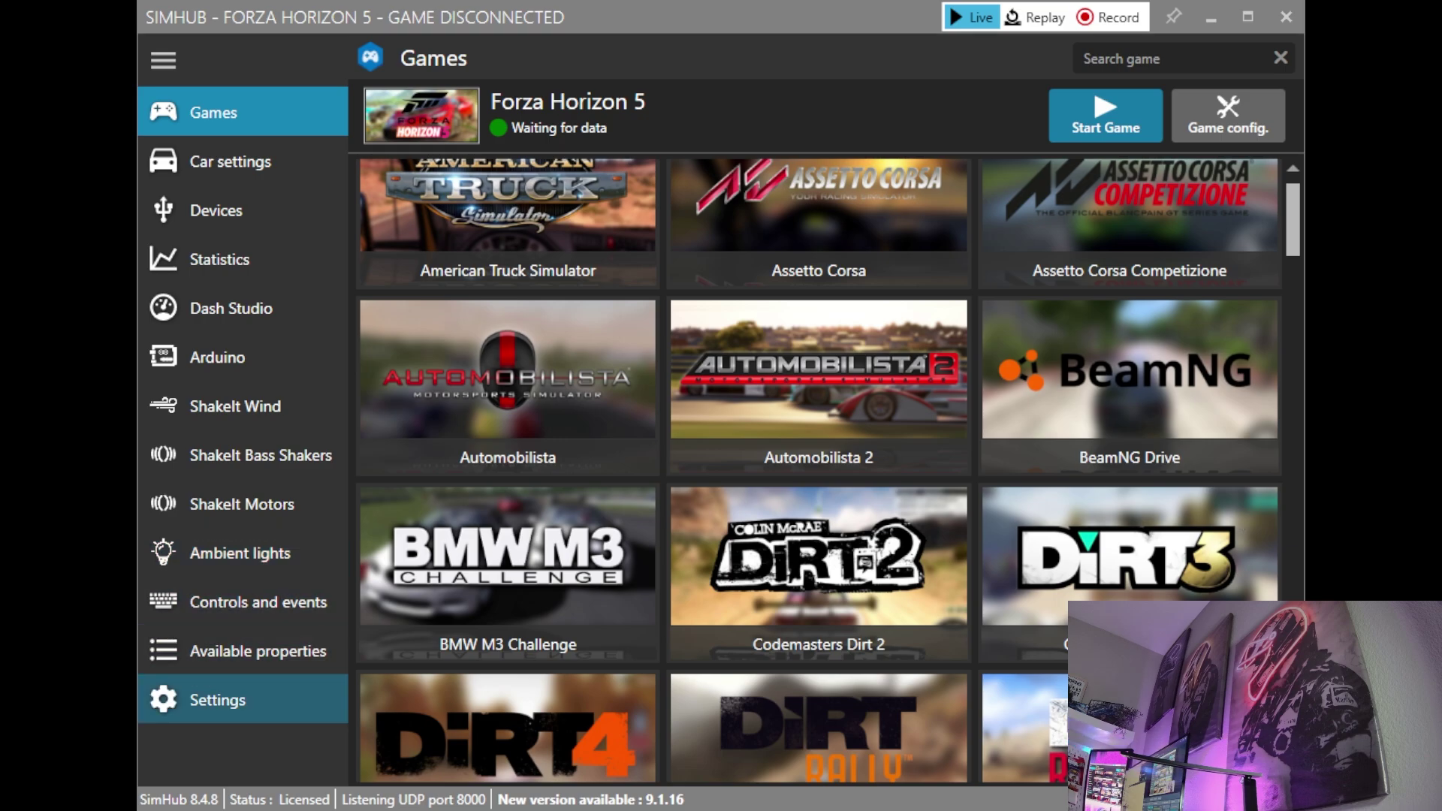
- Go to the Ambient lights plugin, showing Adalight connected on COM4 with 257 LEDs
click(213, 697)
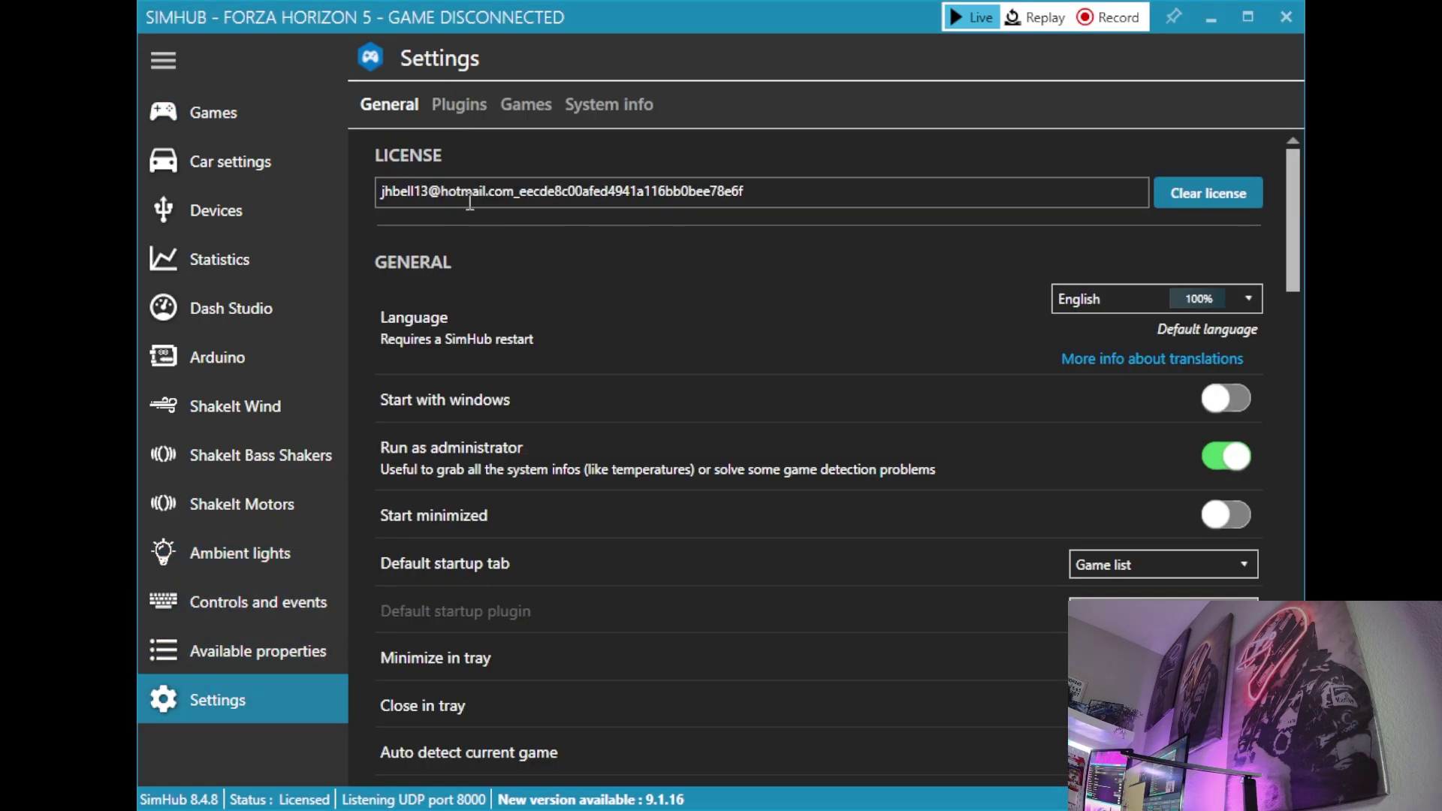
click(457, 106)
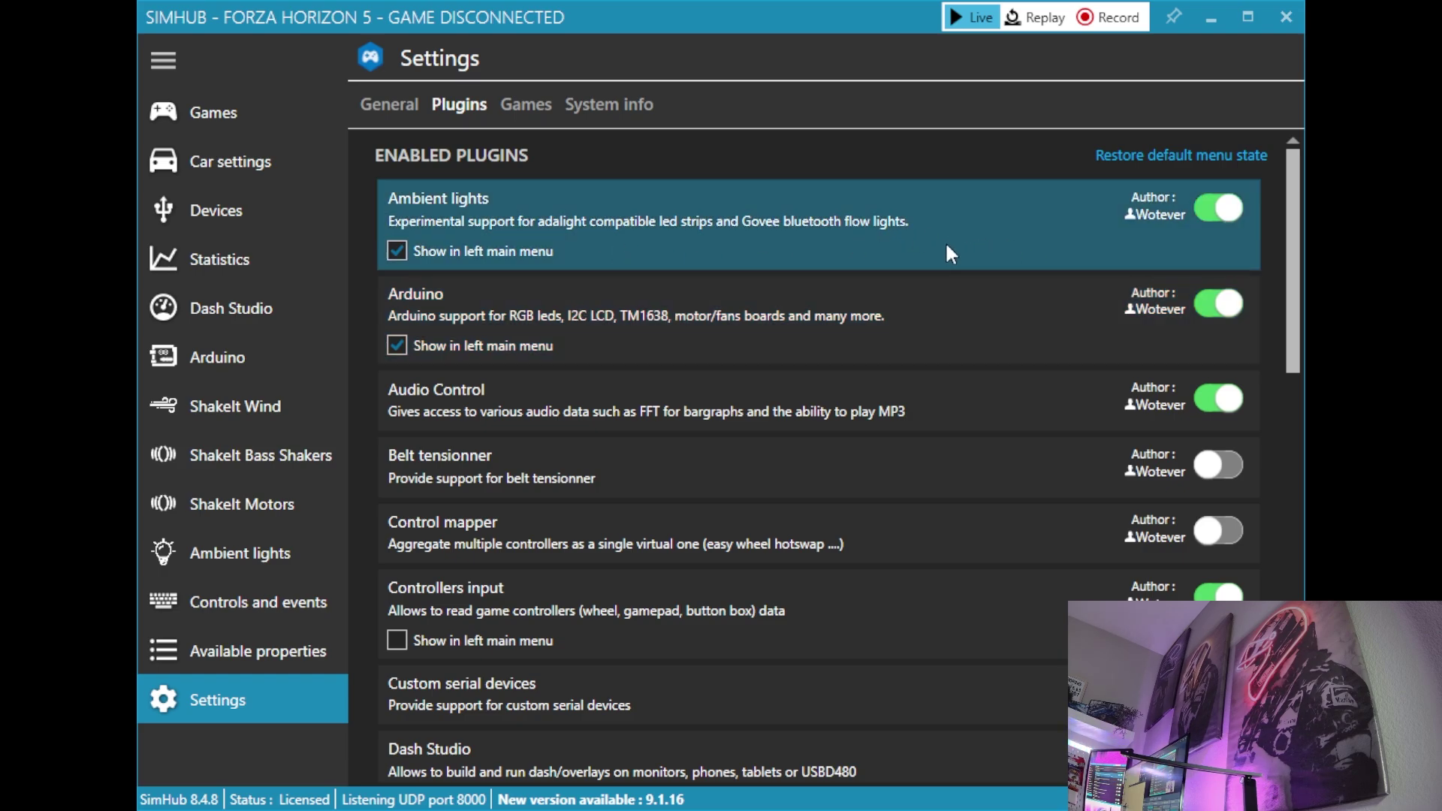
click(228, 555)
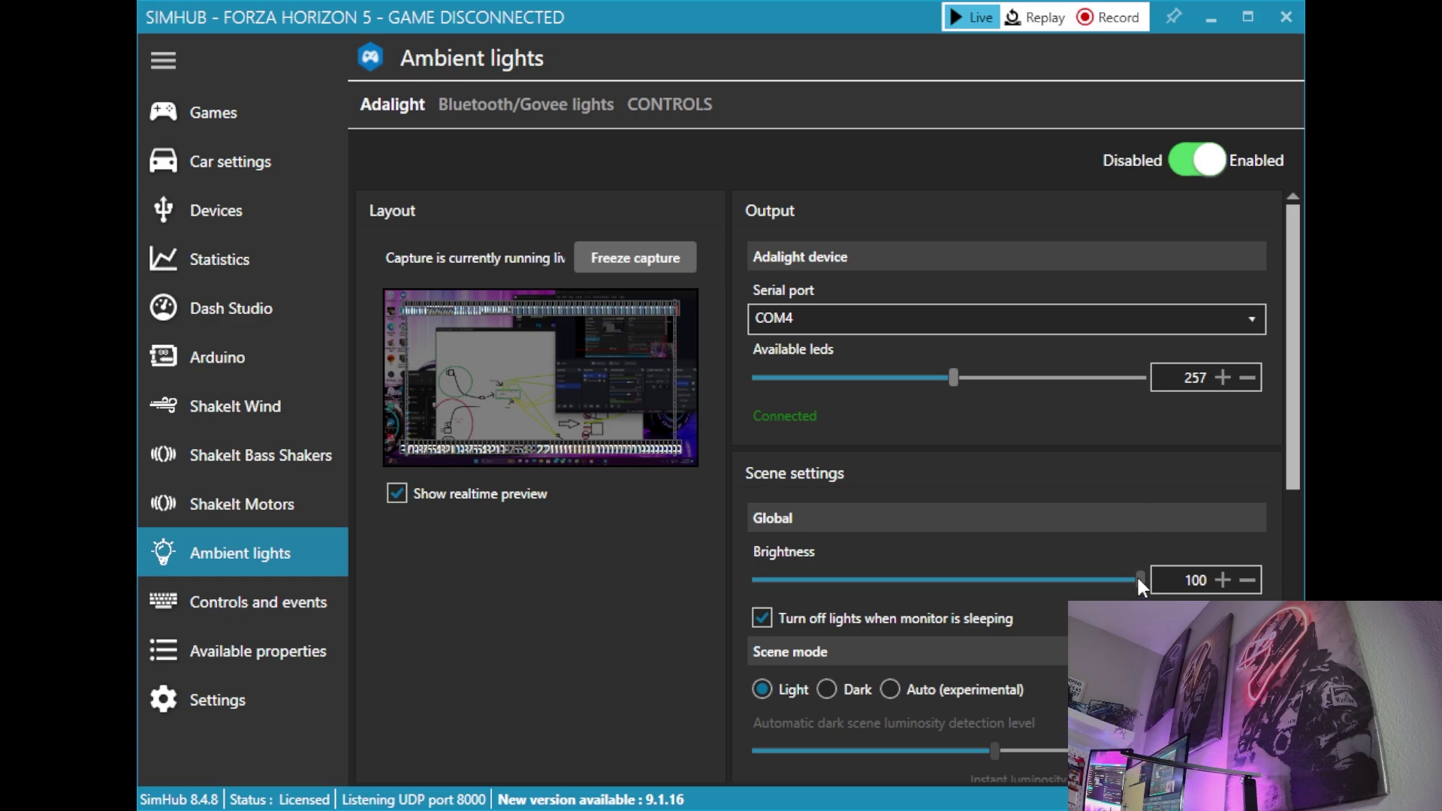
mouse_move(575, 406)
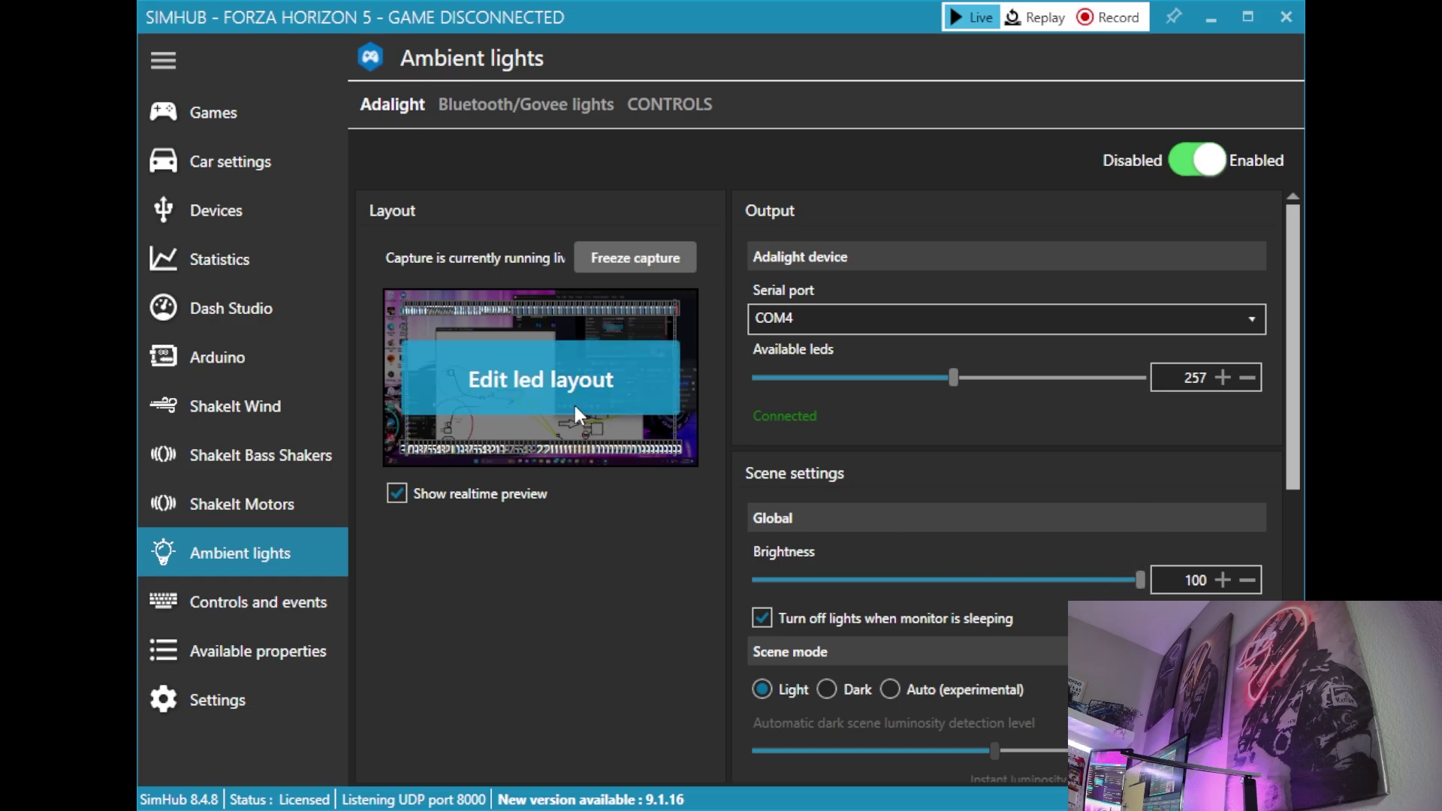
- Lay out 100 top and 60 bottom LEDs, 220 total, clockwise from bottom left
click(529, 377)
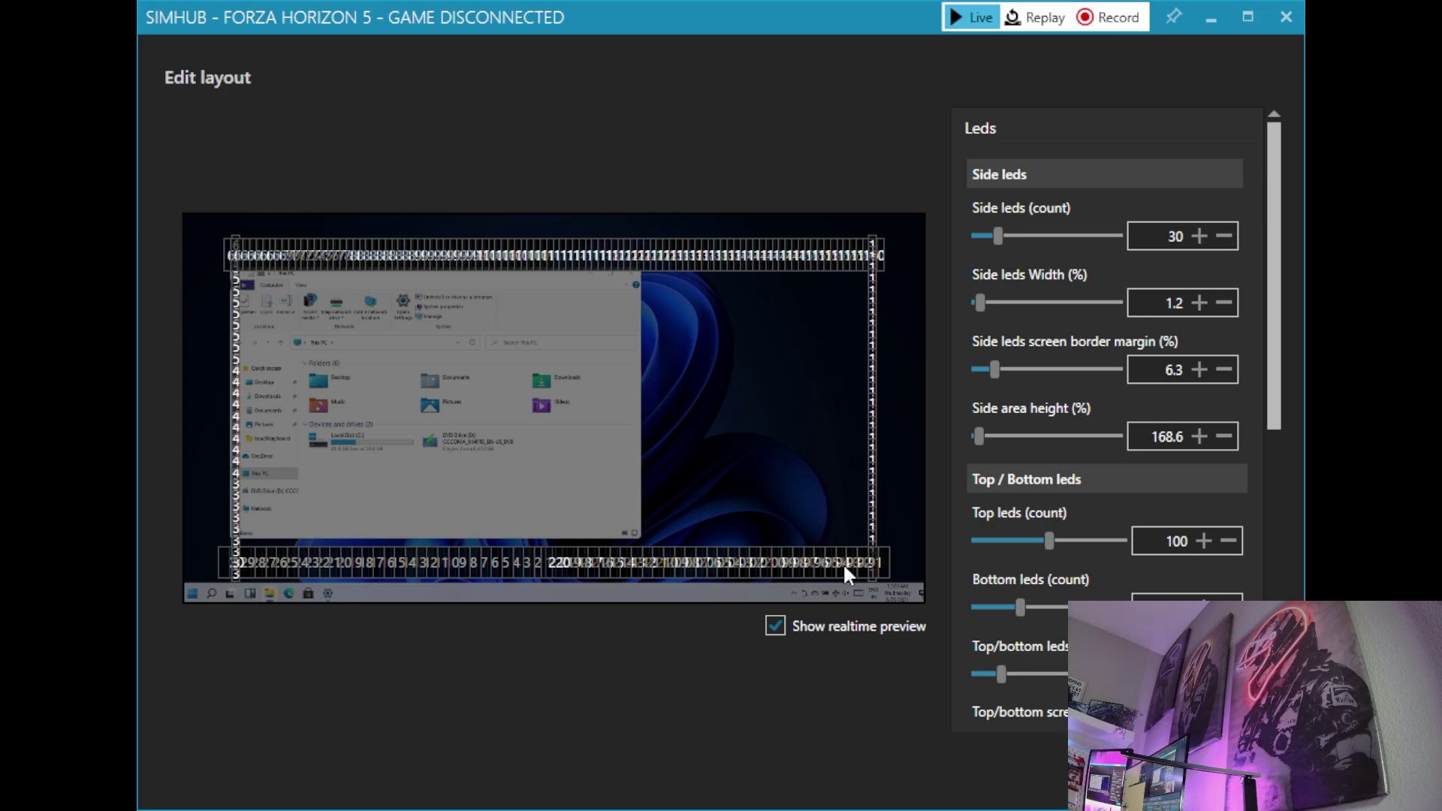
scroll(1125, 453, down, 1)
scroll(1124, 453, down, 1)
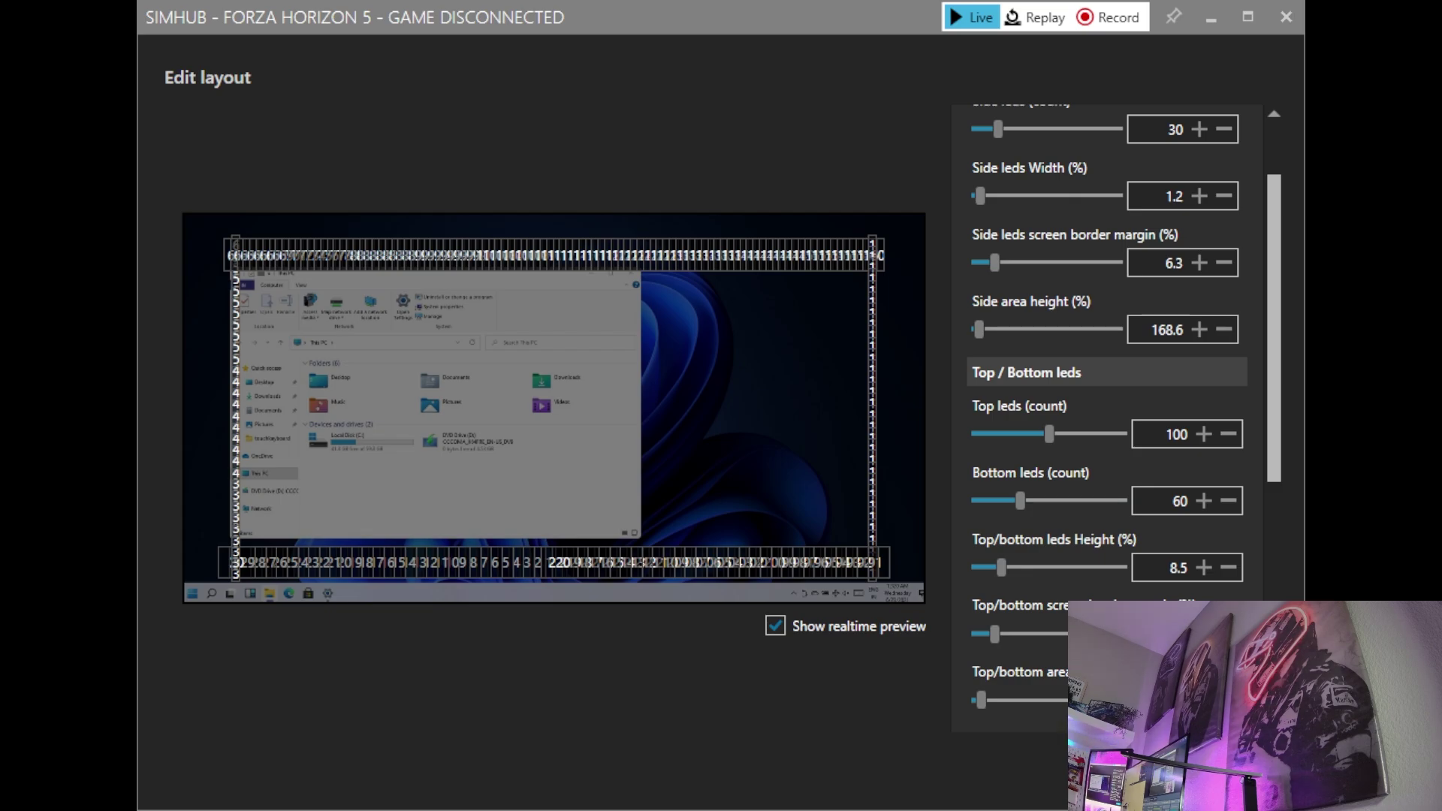
scroll(1108, 413, down, 8)
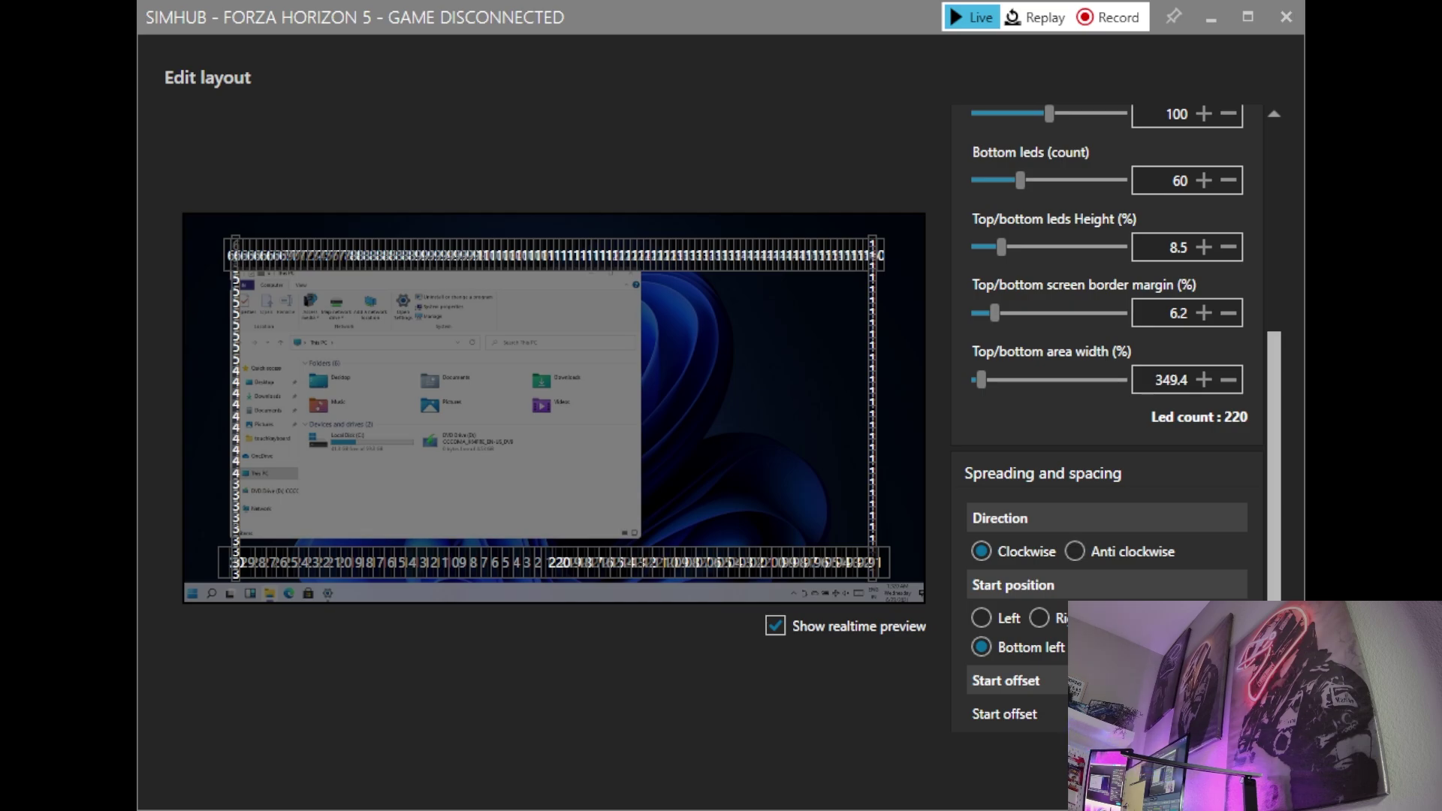
scroll(1108, 413, down, 2)
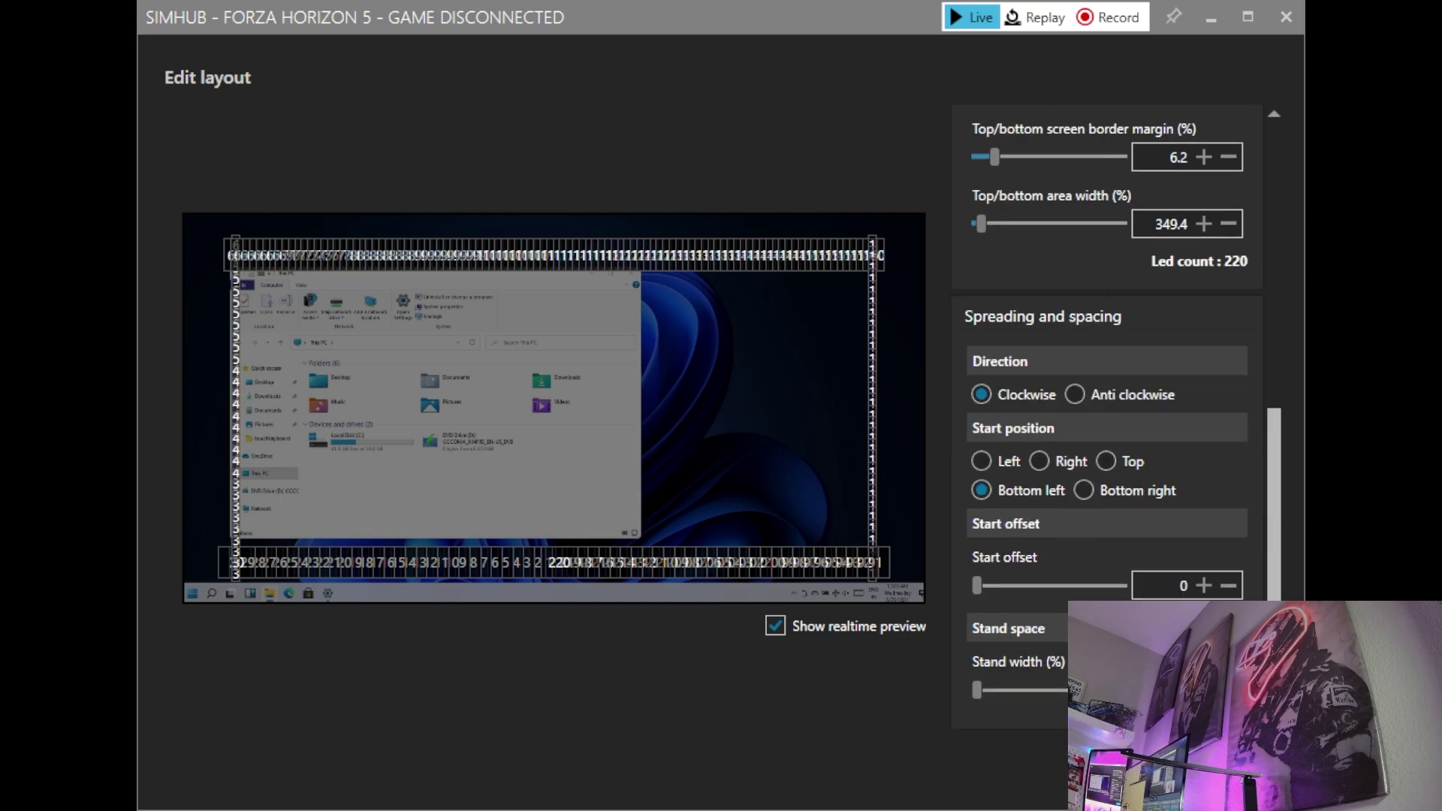
scroll(1108, 413, up, 5)
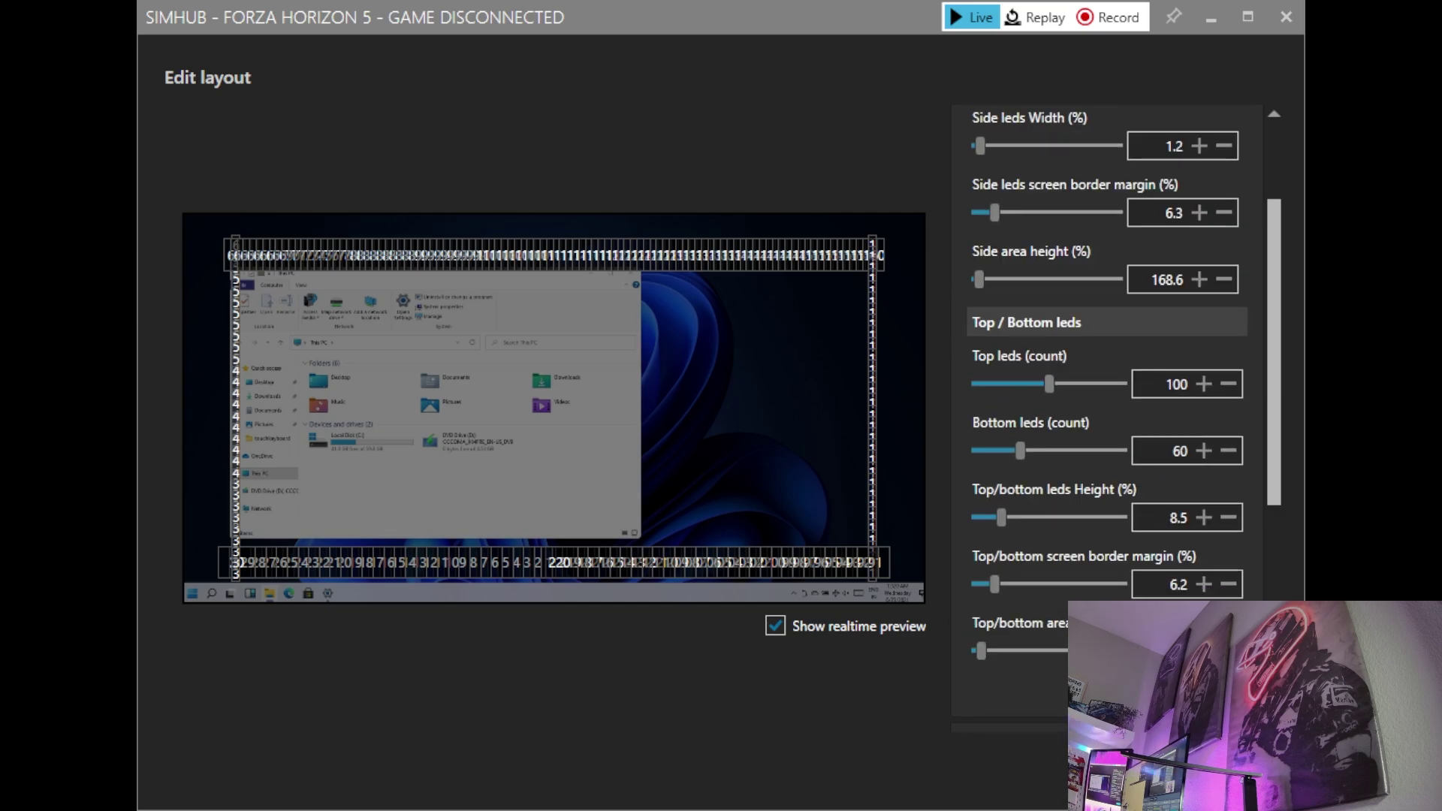
- Close the layout editor and scroll down to the Light scene mode settings
key(Escape)
scroll(952, 484, down, 1)
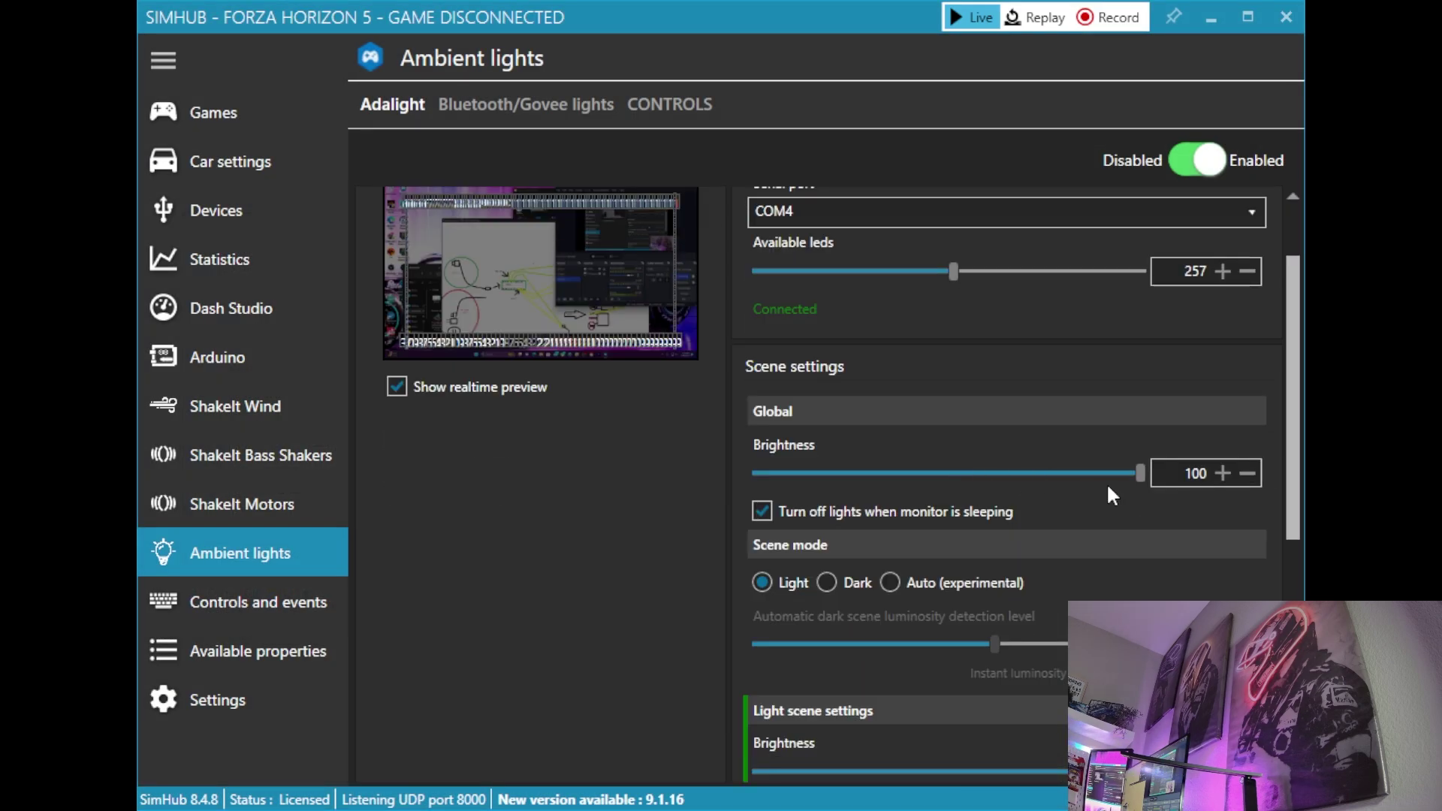
scroll(1140, 481, down, 1)
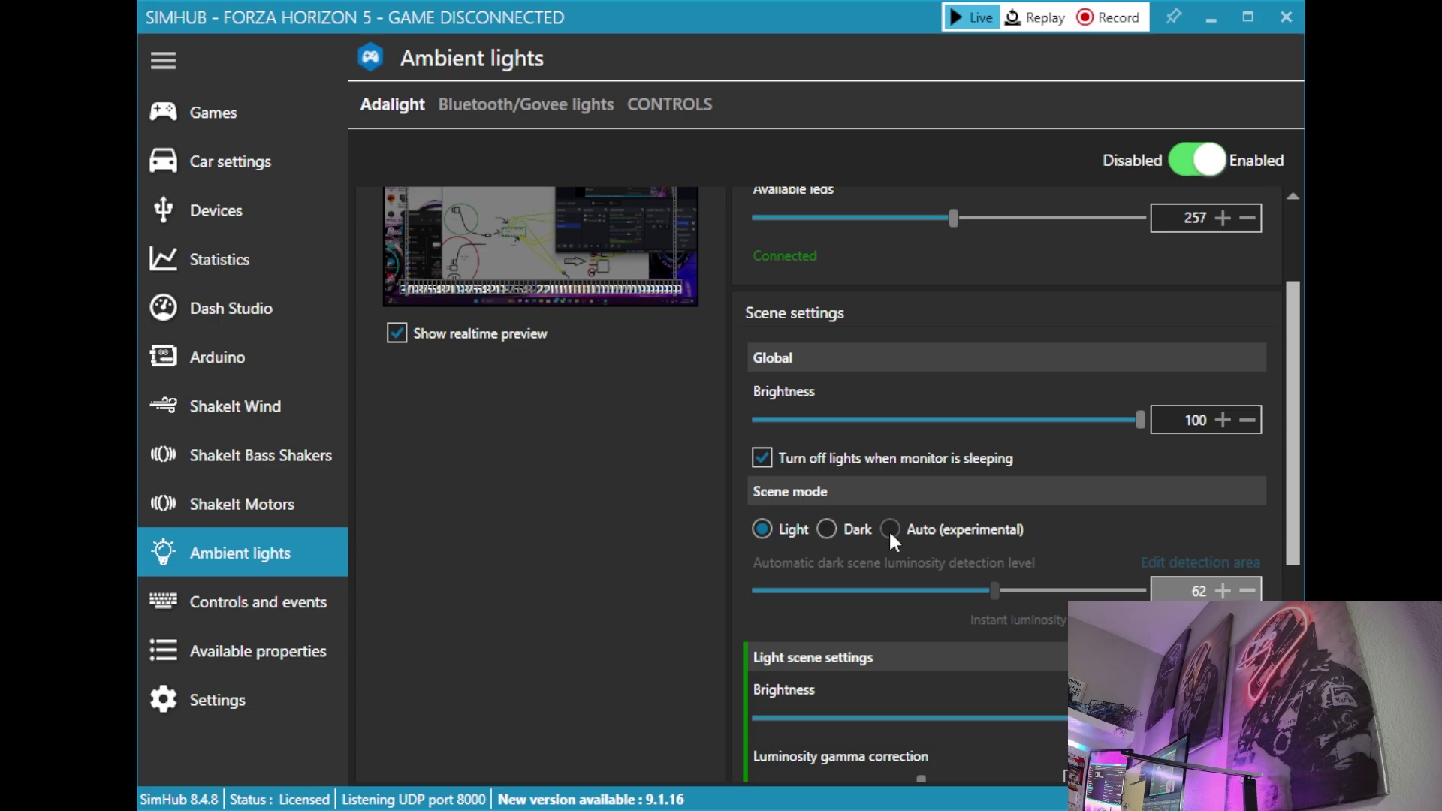
scroll(891, 552, down, 1)
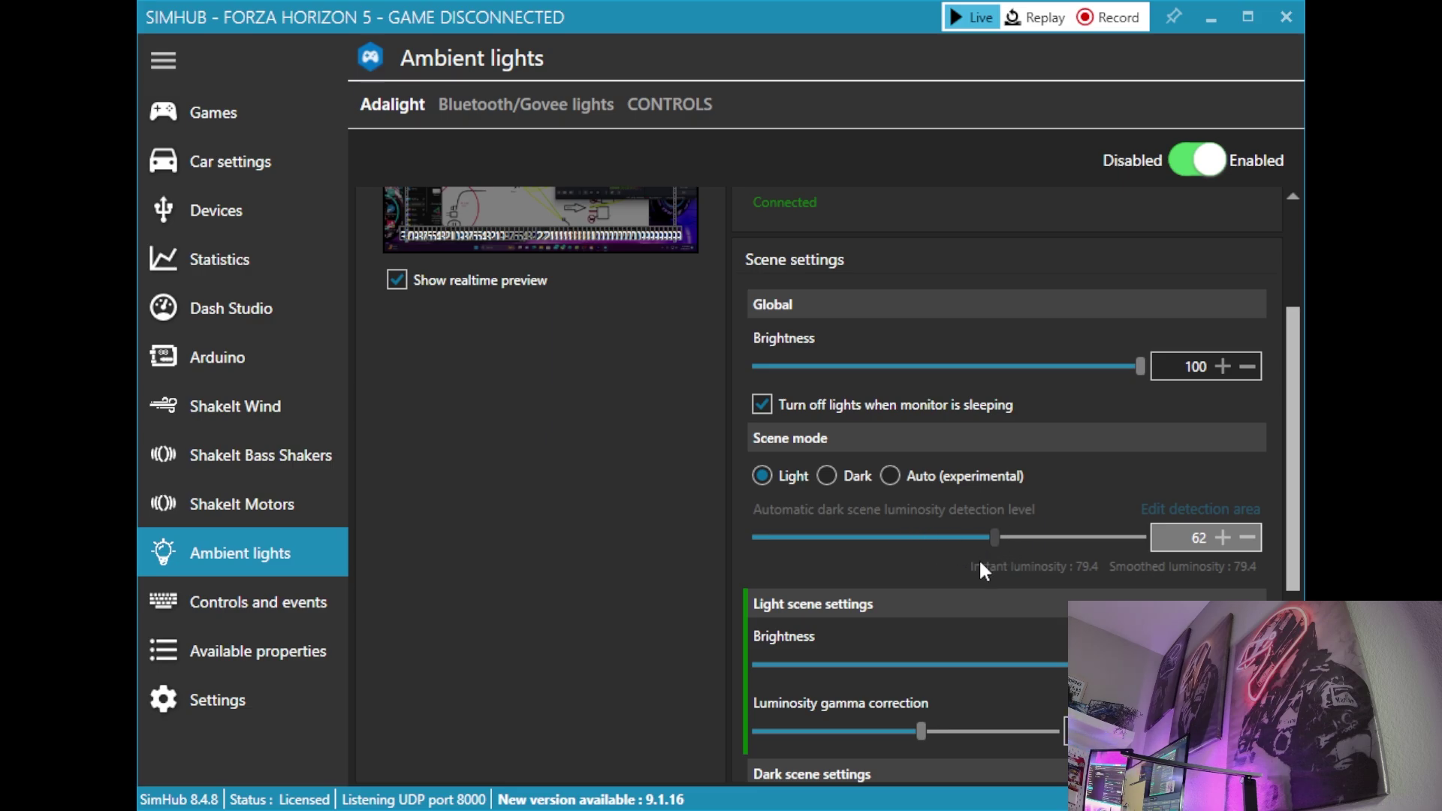
scroll(969, 571, down, 2)
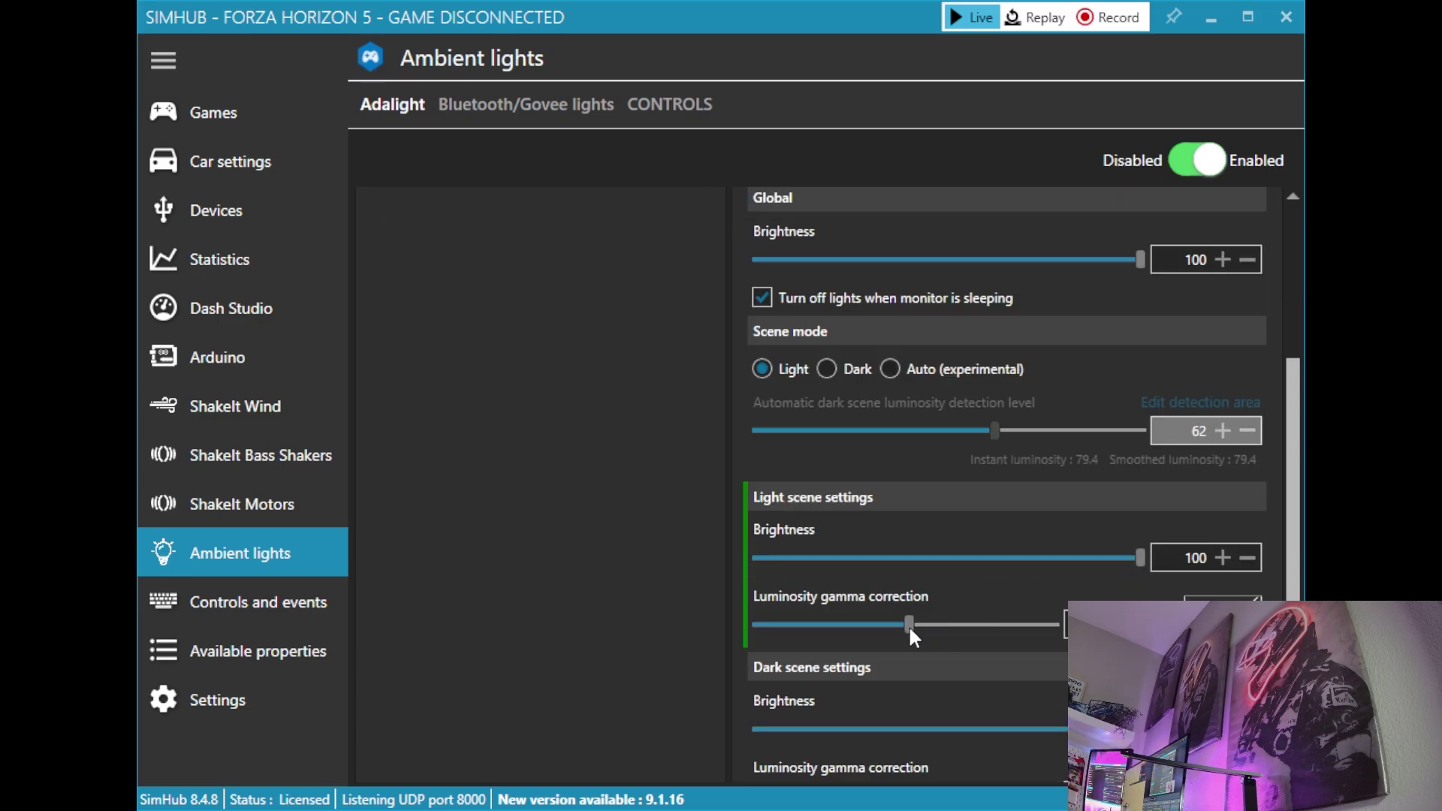
- Lower Light scene luminosity gamma to 1.75 and nudge Color Gamma correction down
mouse_move(908, 628)
mouse_down()
mouse_move(771, 619)
mouse_move(992, 628)
mouse_move(905, 621)
mouse_up()
scroll(983, 615, down, 1)
scroll(989, 613, down, 3)
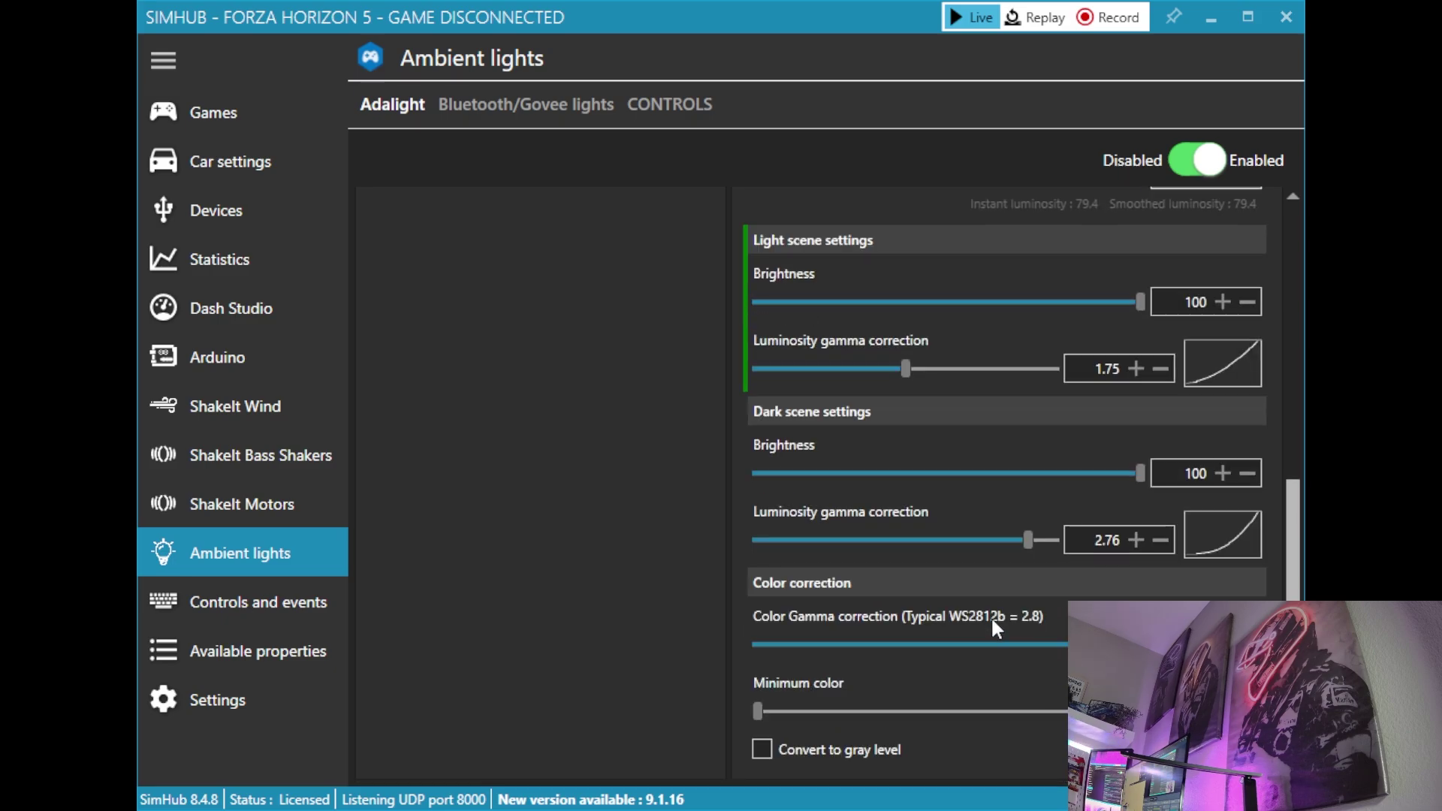
scroll(990, 617, up, 2)
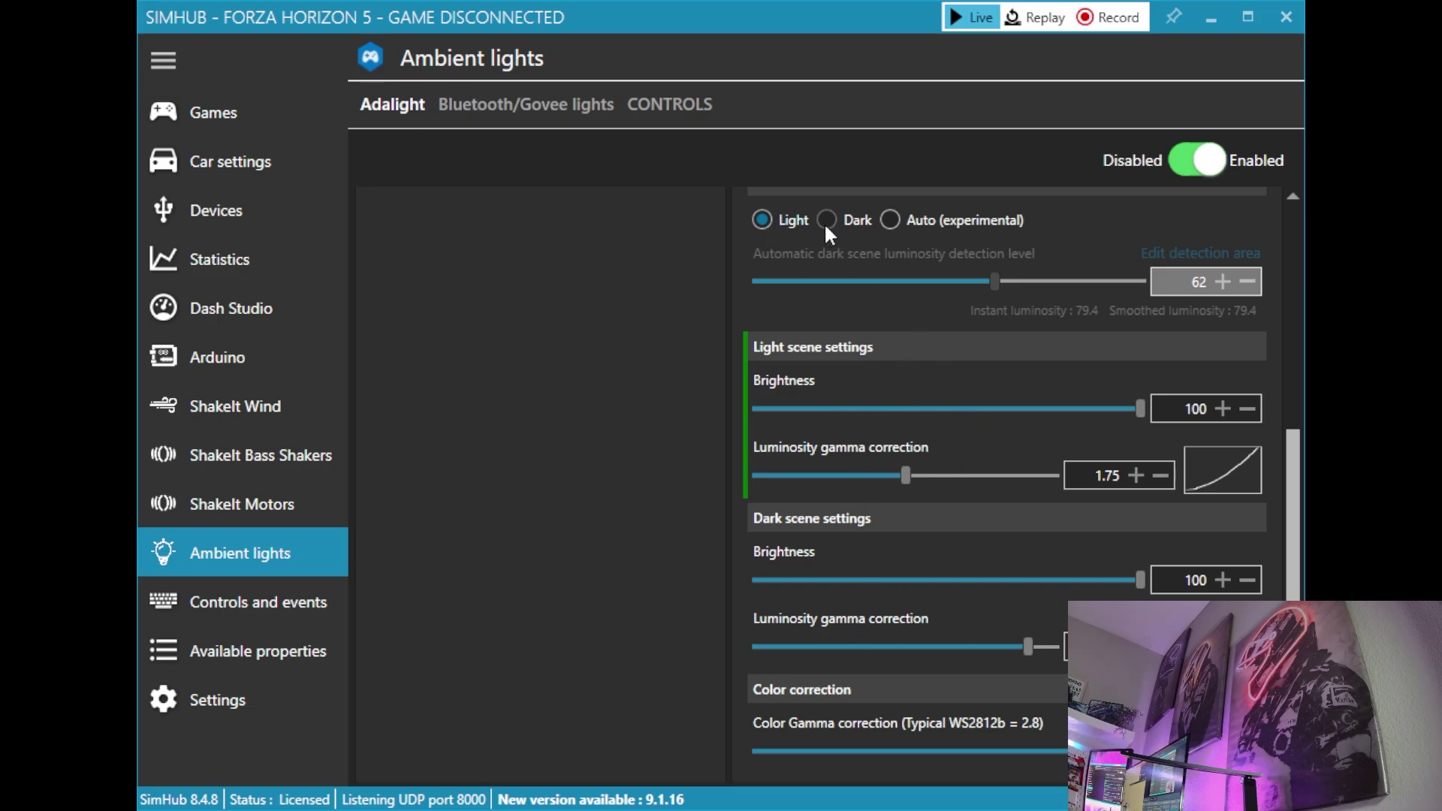
scroll(1006, 571, down, 3)
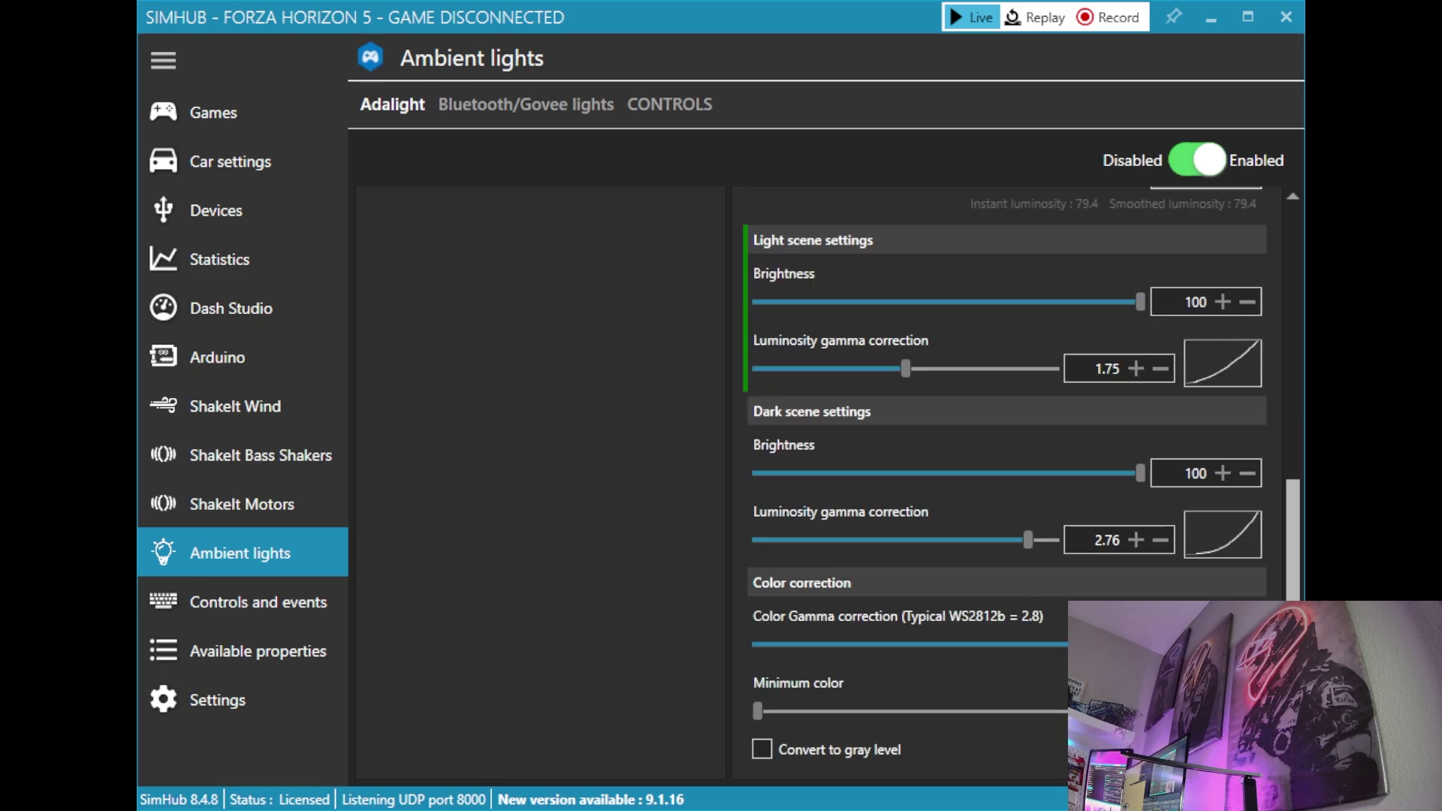
mouse_move(1075, 644)
mouse_down()
mouse_move(884, 628)
mouse_move(1081, 643)
mouse_up()
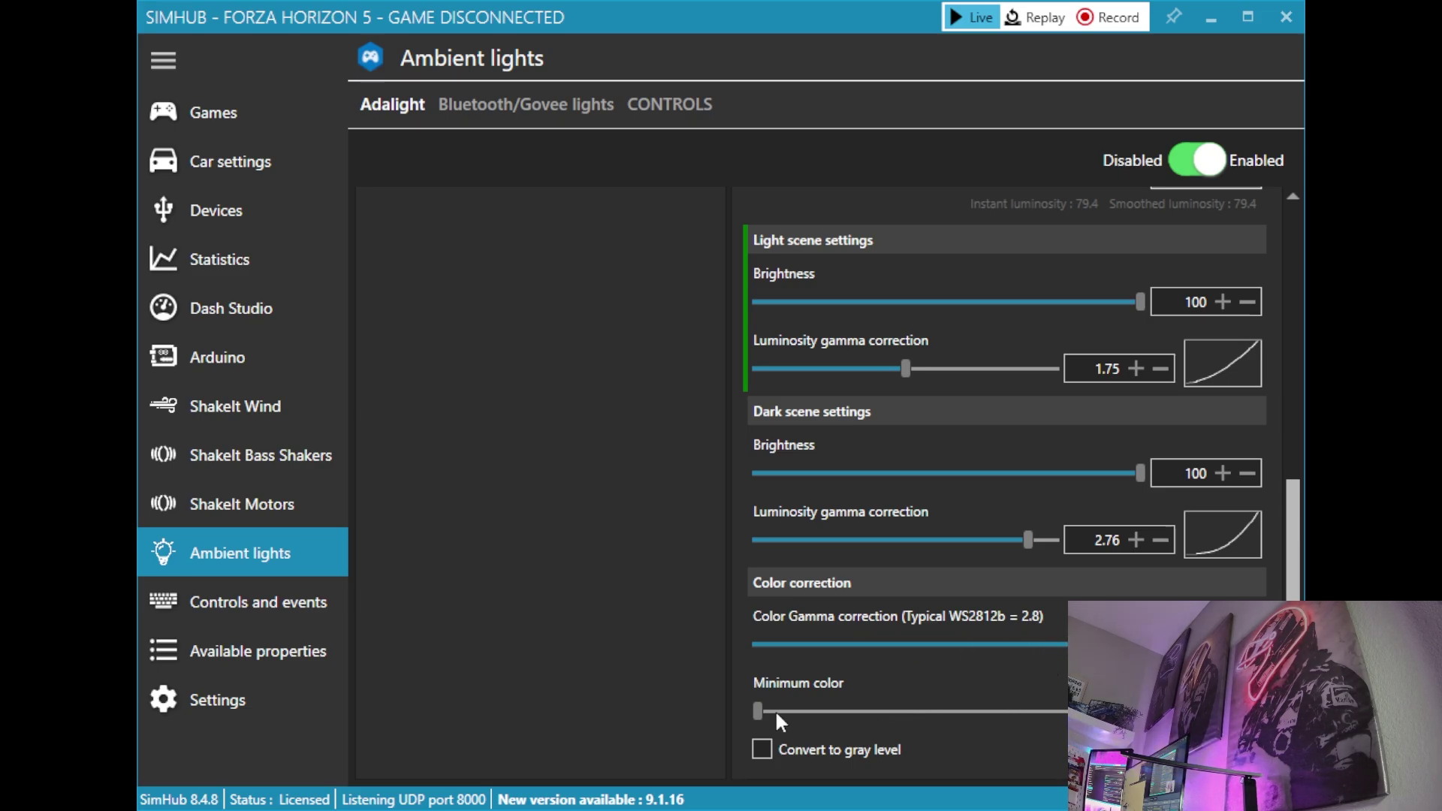
mouse_move(759, 711)
mouse_down()
mouse_move(1085, 718)
mouse_move(749, 706)
mouse_up()
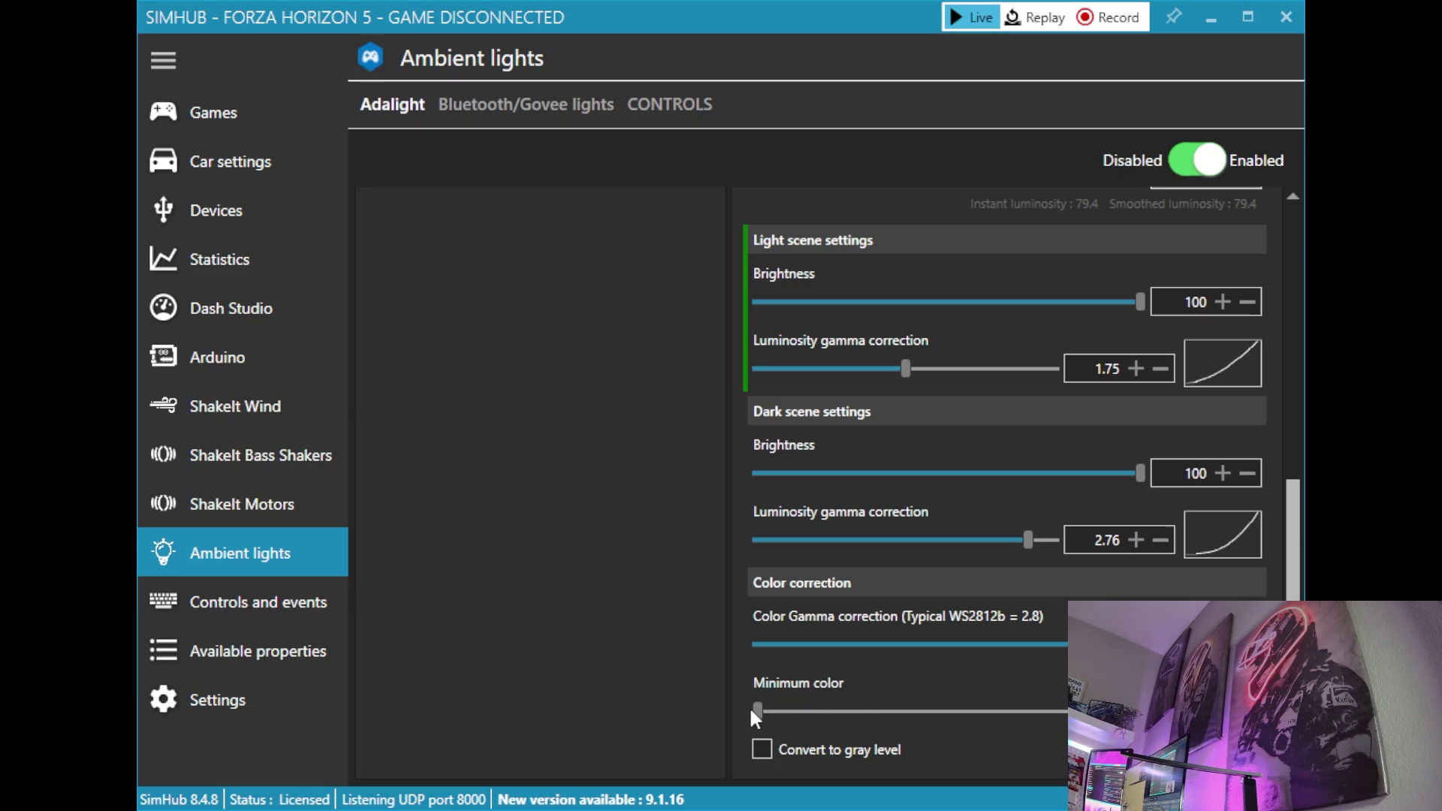
click(765, 748)
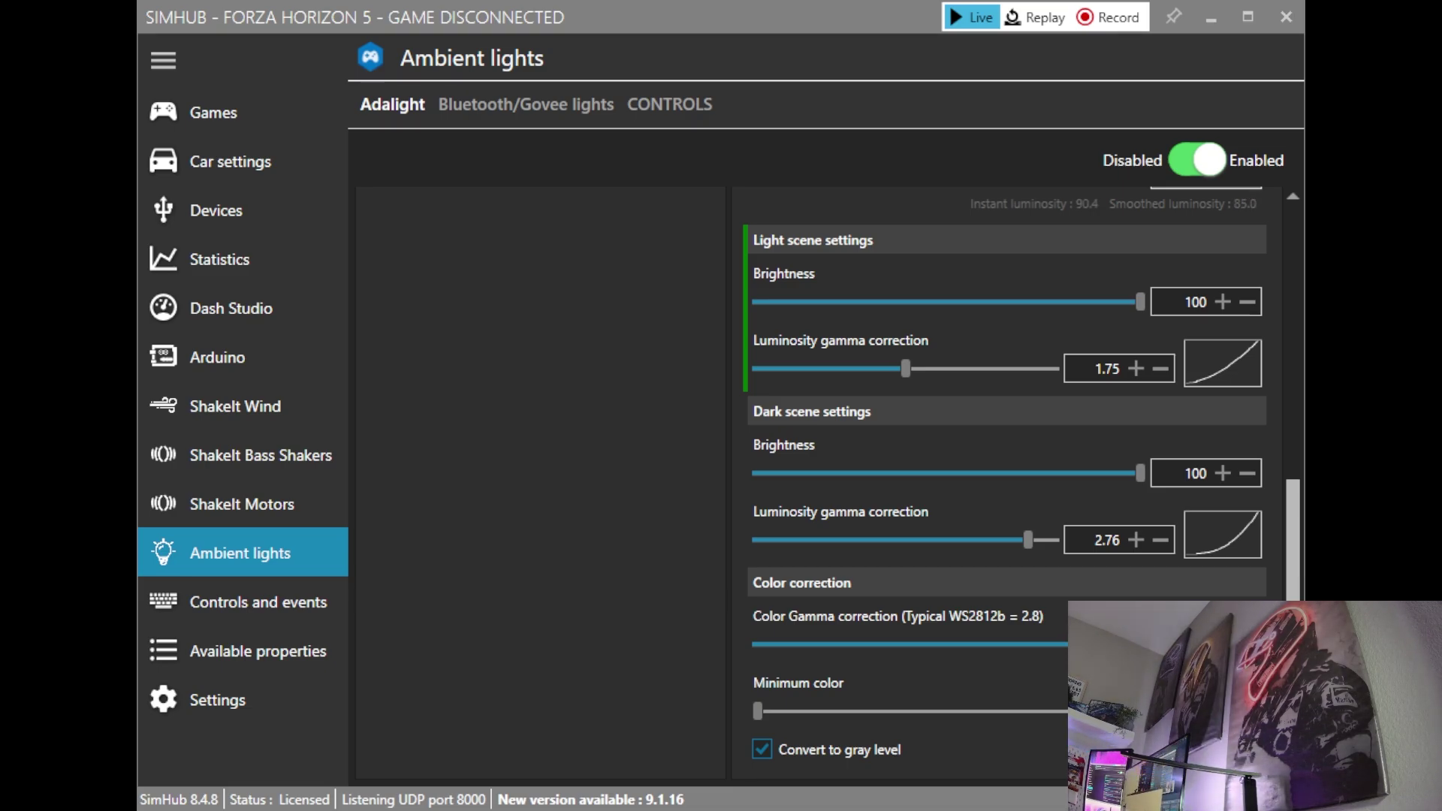
click(842, 749)
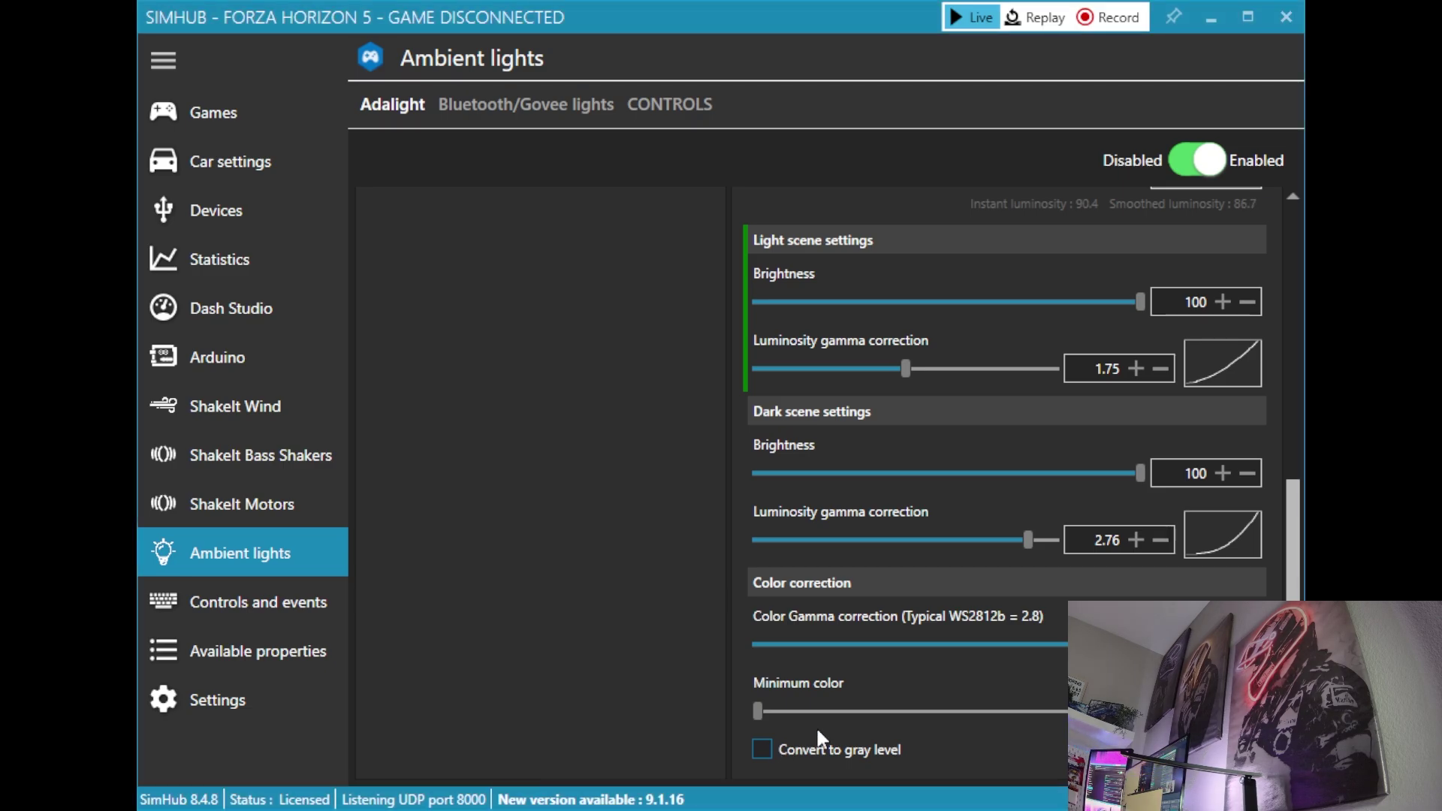